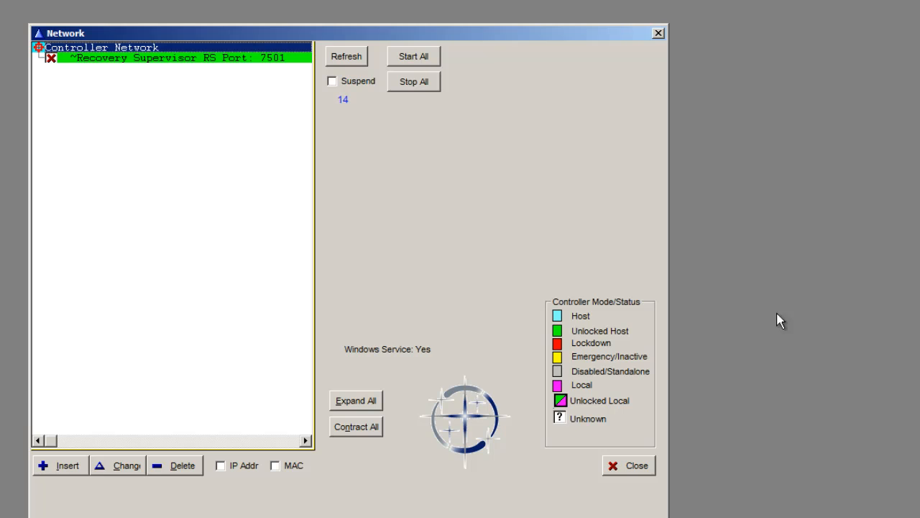
Step: Edit the Recovery Supervisor record to stop running it as a Windows Service, confirming the service removal
right_click(158, 60)
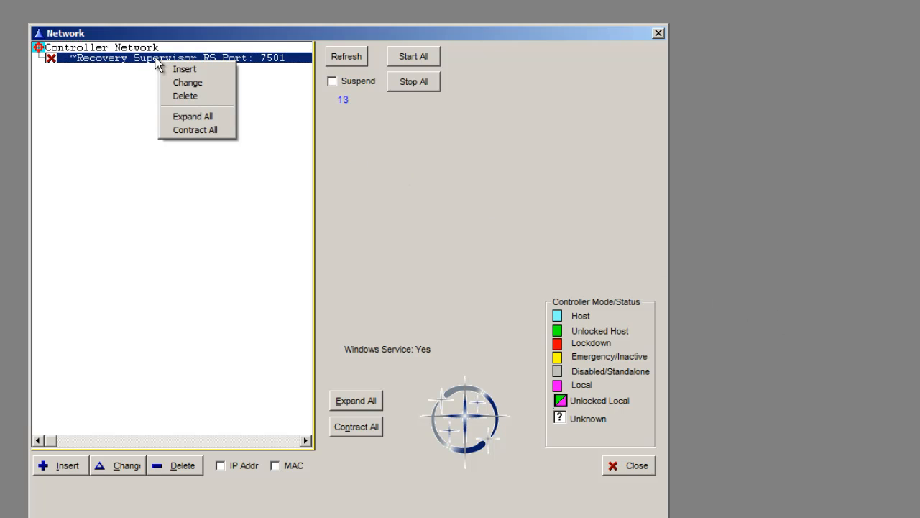
click(172, 82)
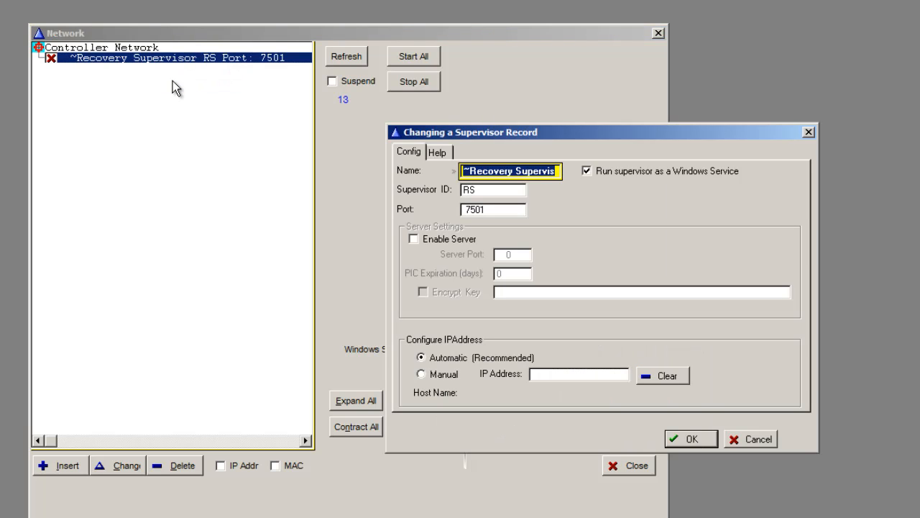
click(587, 173)
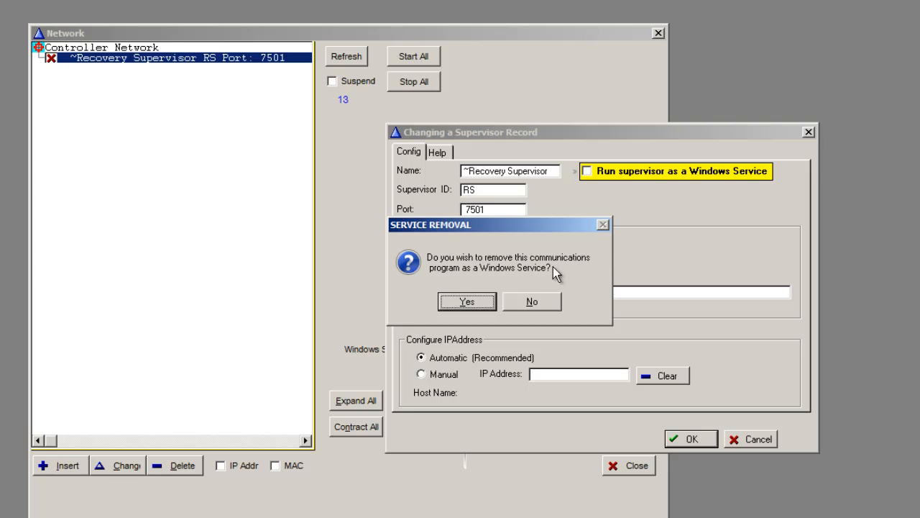
click(462, 301)
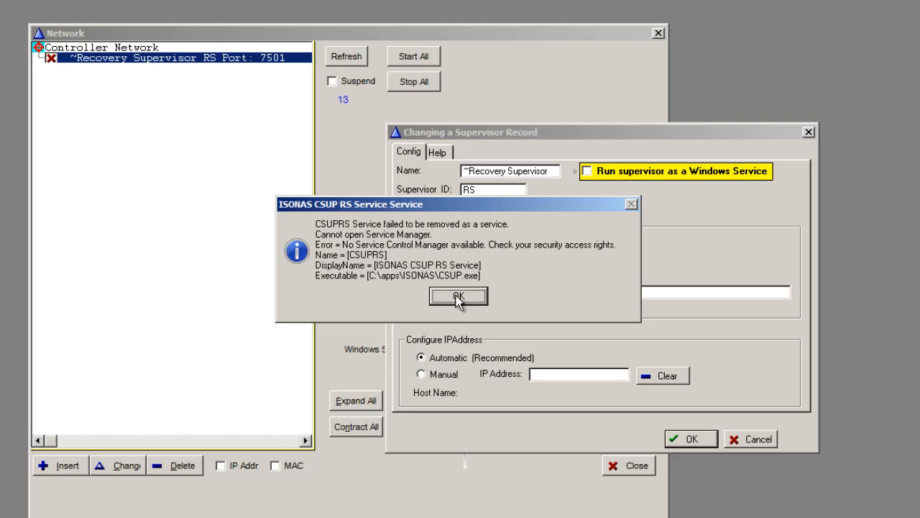
click(457, 297)
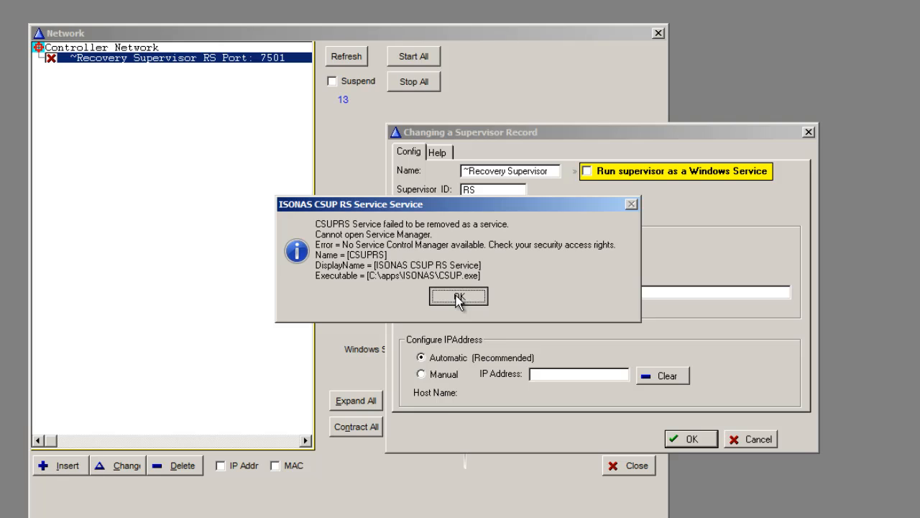
click(692, 439)
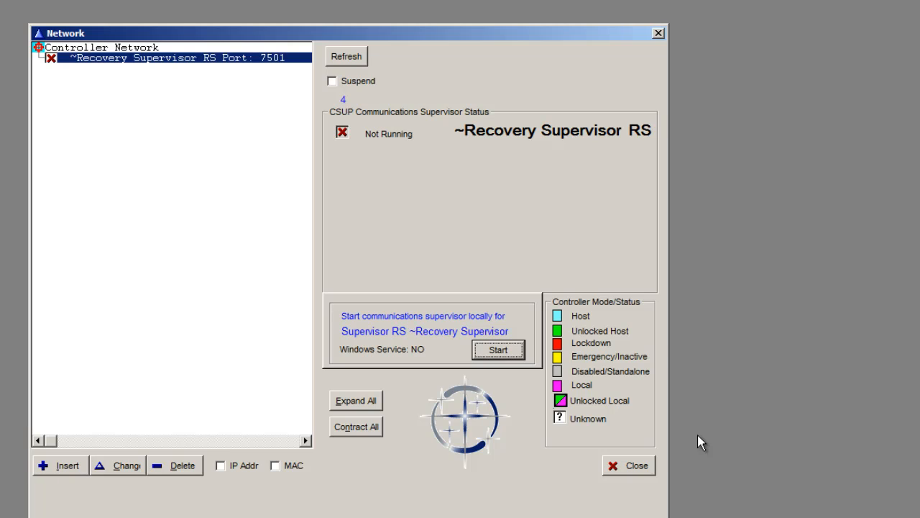
Step: Add a new supervisor record named DemoCSUP to the controller network
right_click(109, 51)
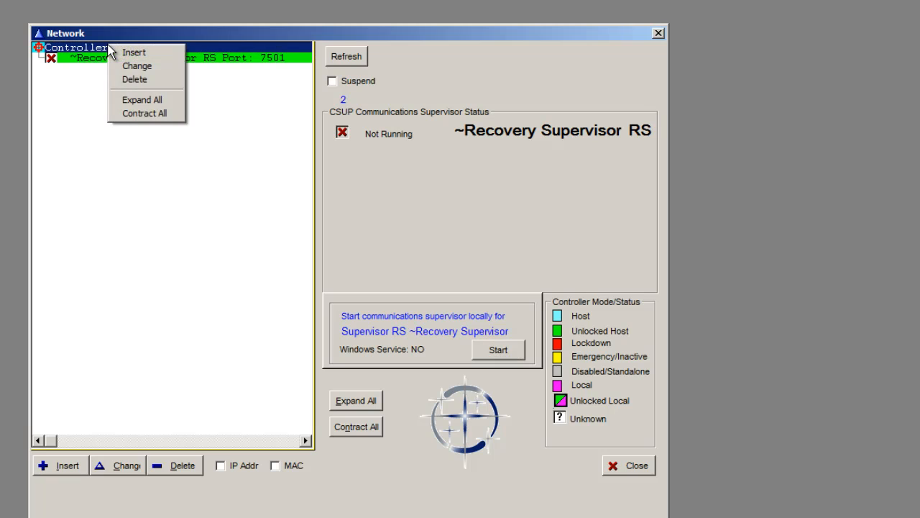
click(120, 49)
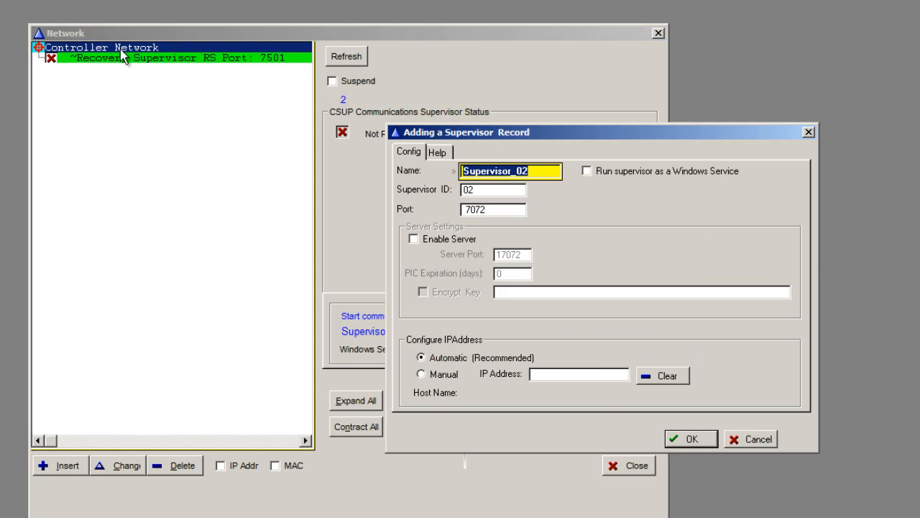
text(DemoCSUP)
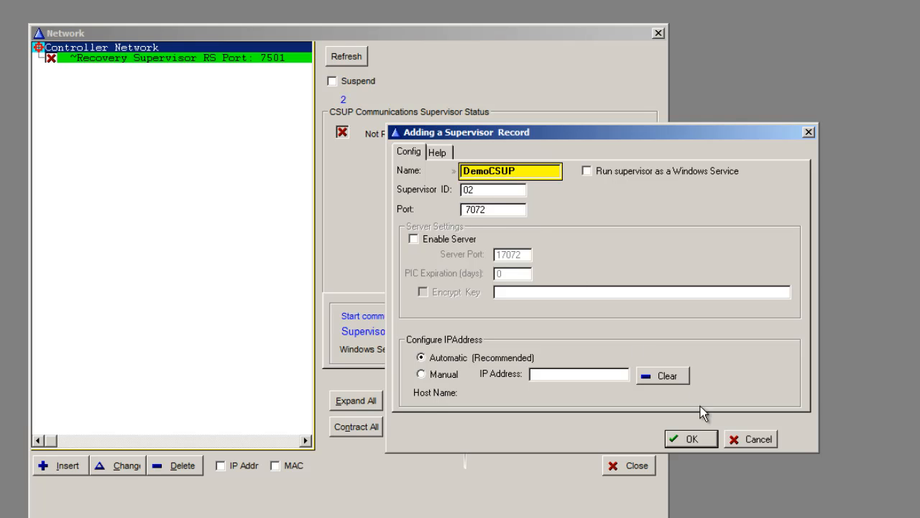
click(701, 443)
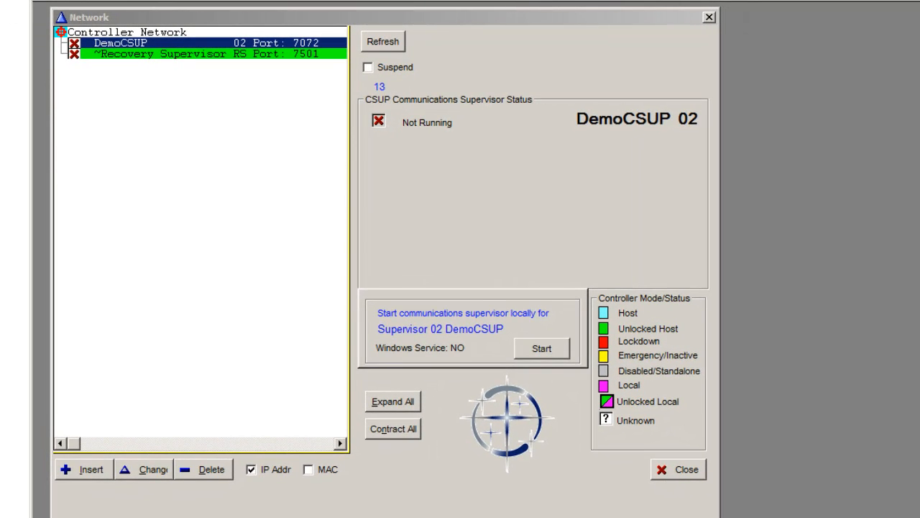
Step: Add a door under DemoCSUP named DemoUnit with connection address 192.168.1.100
right_click(231, 45)
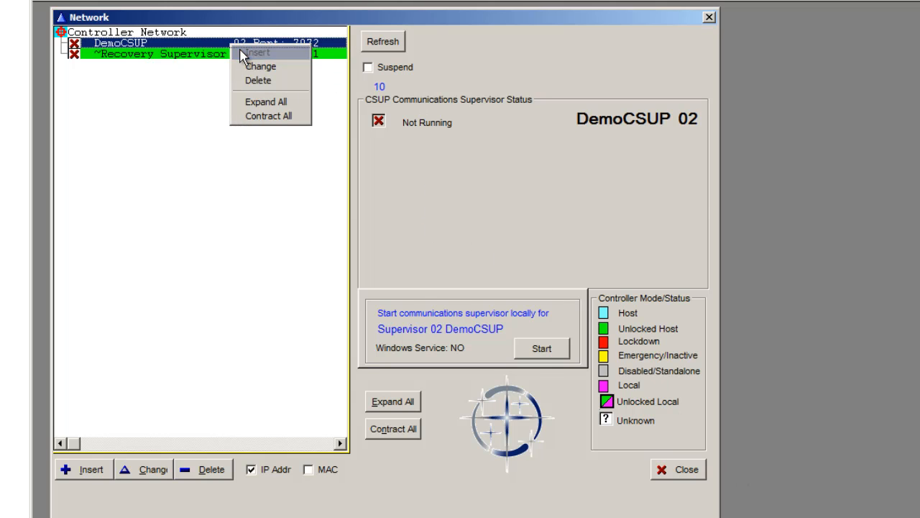
click(242, 53)
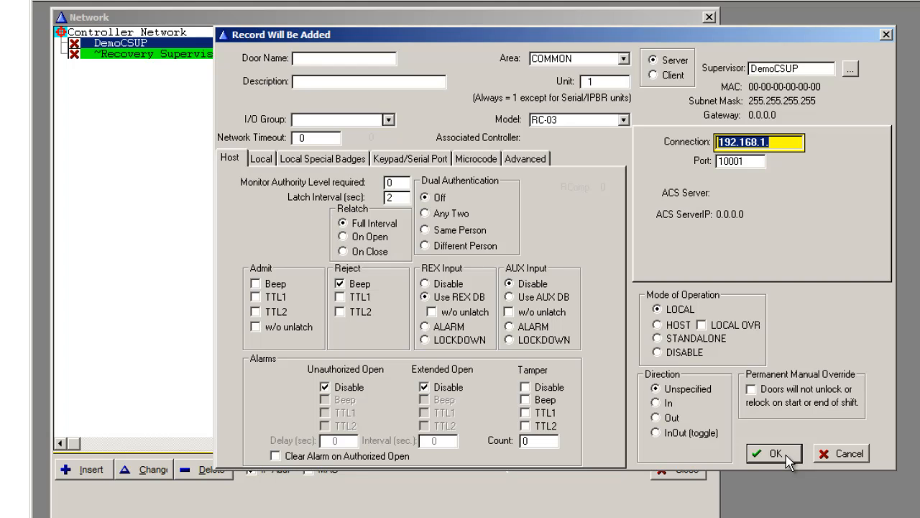
click(331, 58)
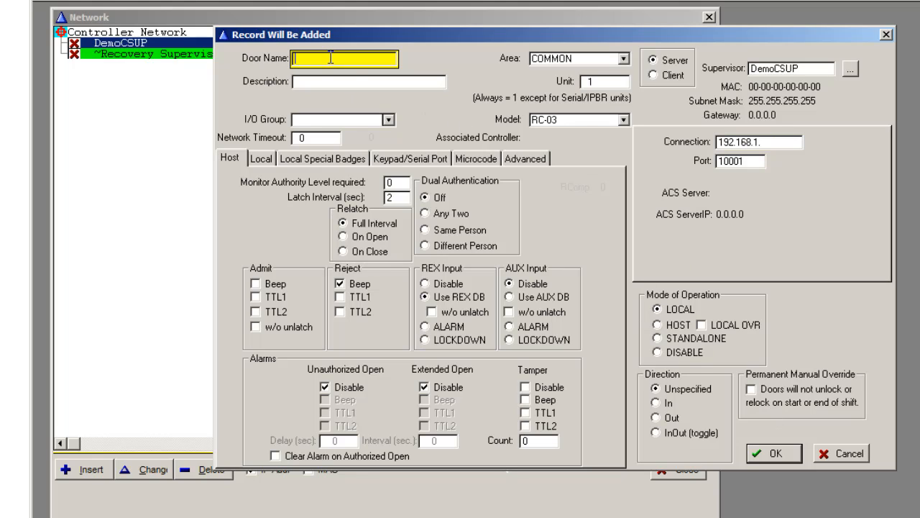
text(DemoUnit)
click(787, 141)
text(100)
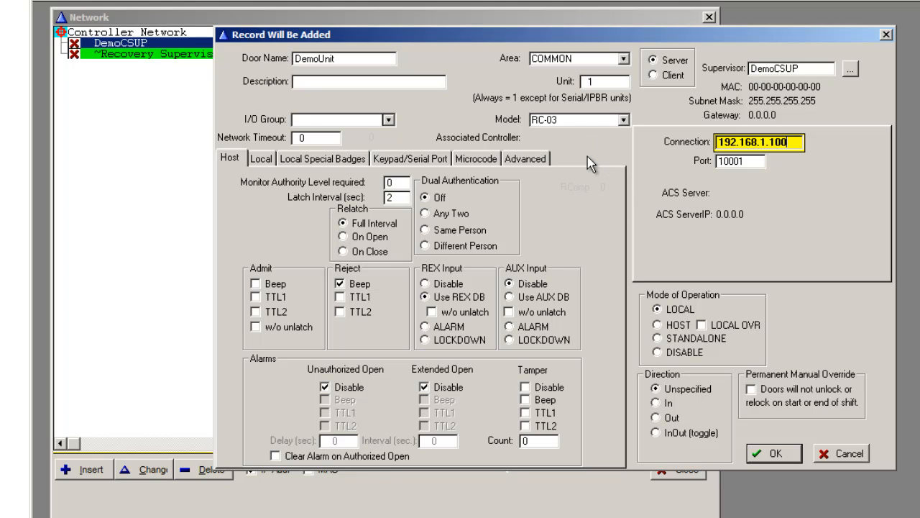
click(264, 160)
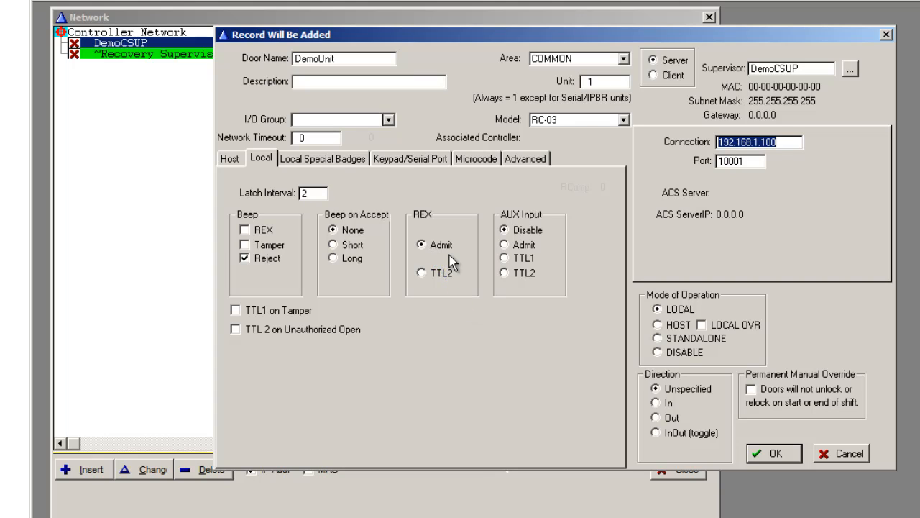
click(775, 453)
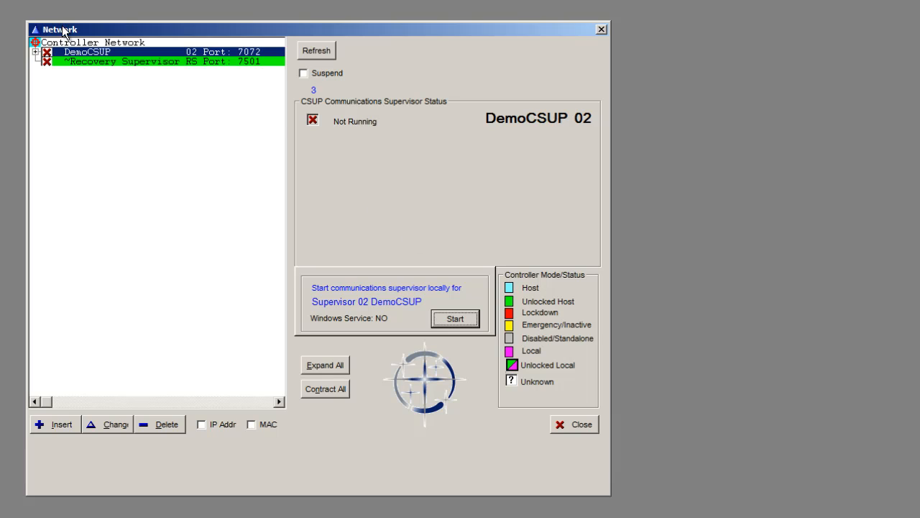
Step: Add a second door under DemoCSUP named Front Door, connection 172.16.10.120, with mode of operation set to DISABLE
right_click(74, 52)
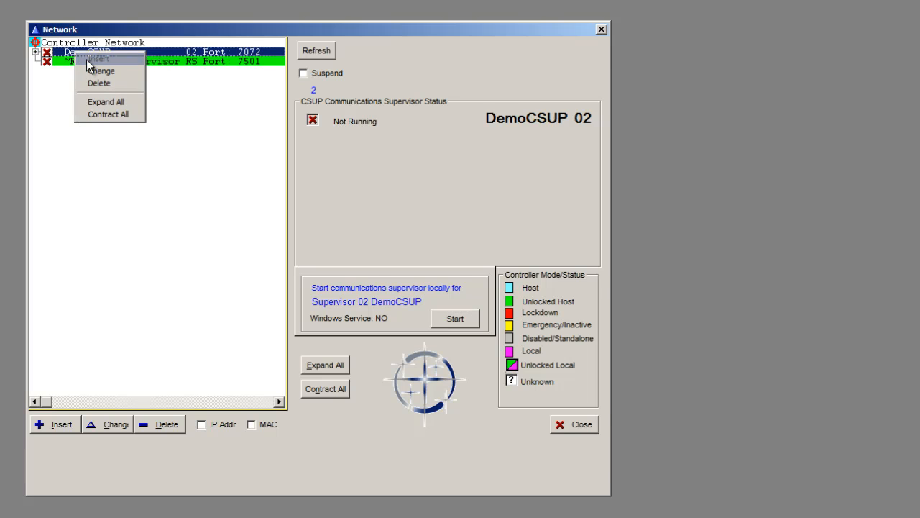
click(90, 58)
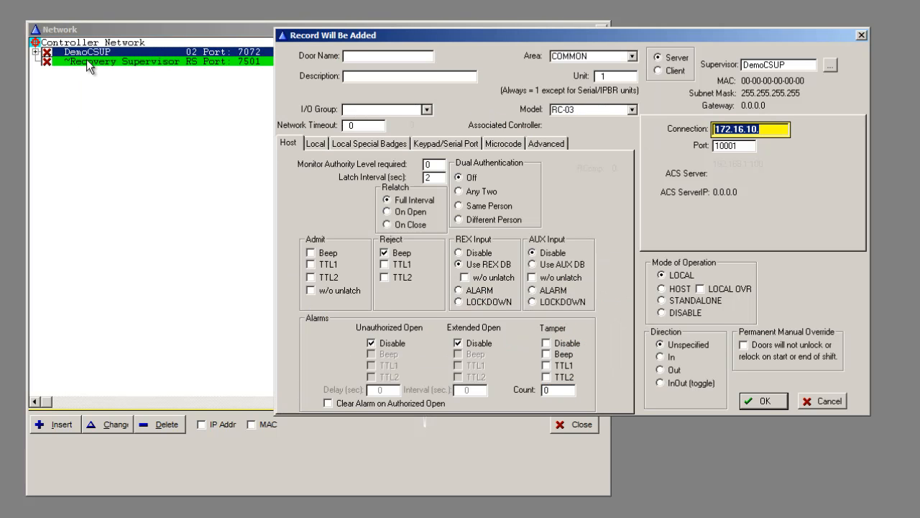
click(417, 59)
text(Front Door)
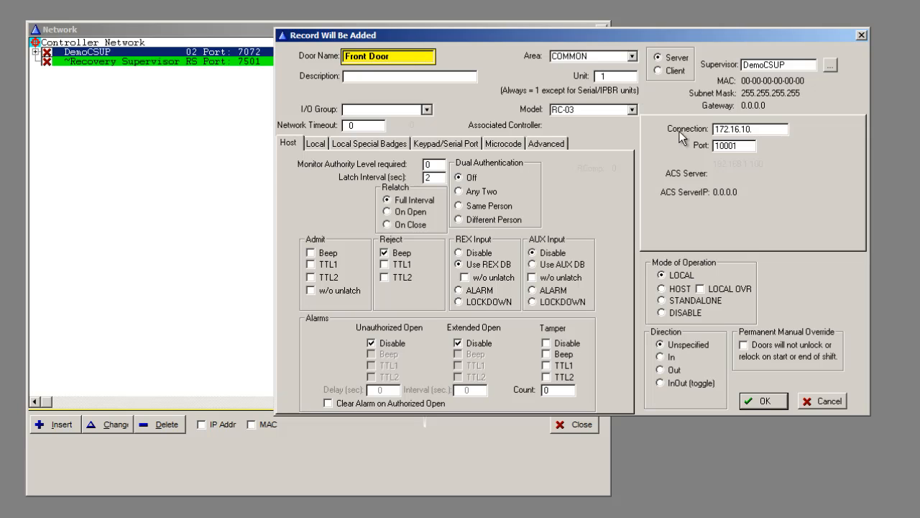
click(773, 130)
text(120)
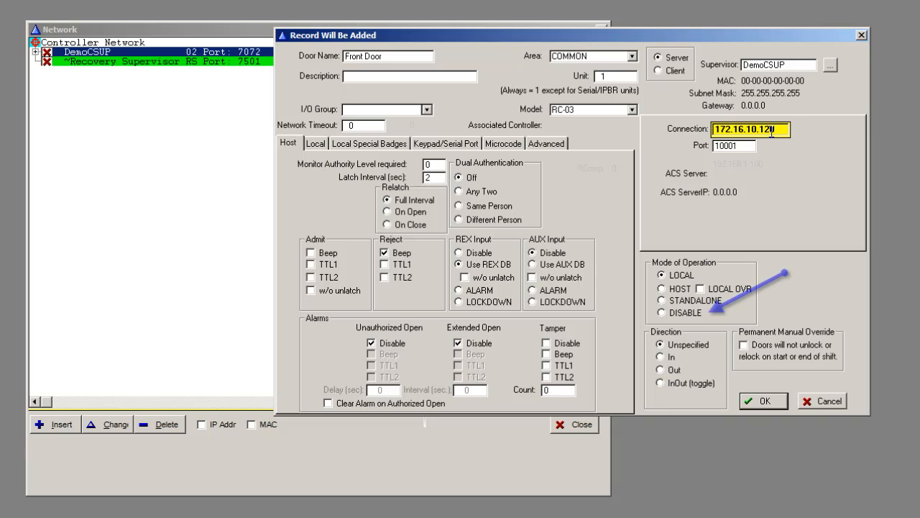
click(660, 313)
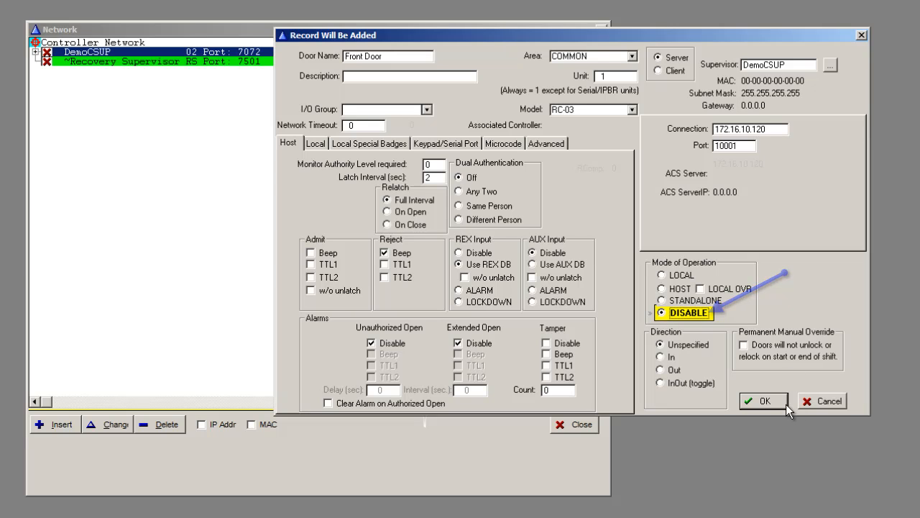
click(764, 401)
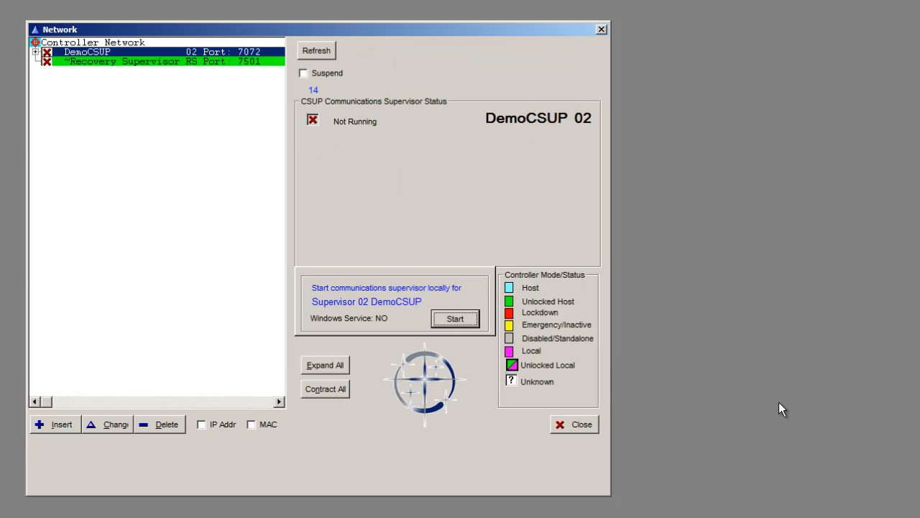
Step: Expand the network tree and start the DemoCSUP communications supervisor locally
click(327, 364)
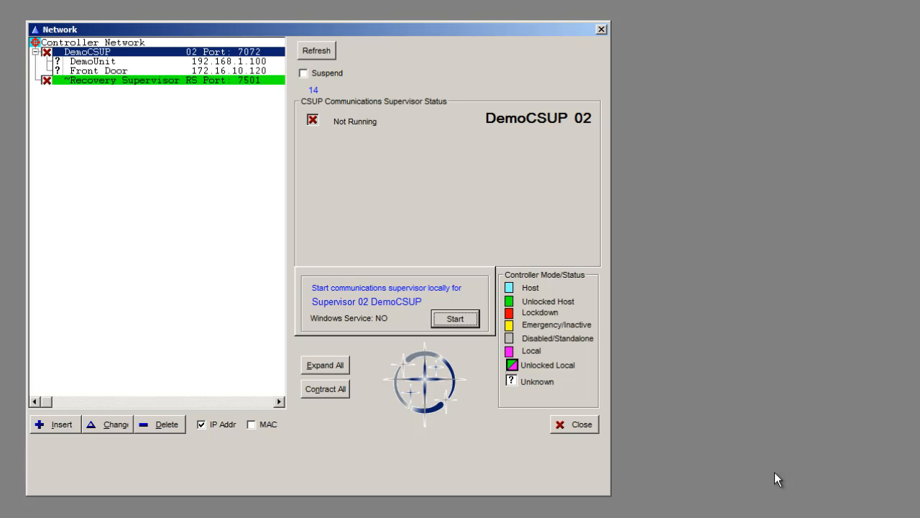
click(114, 52)
click(449, 320)
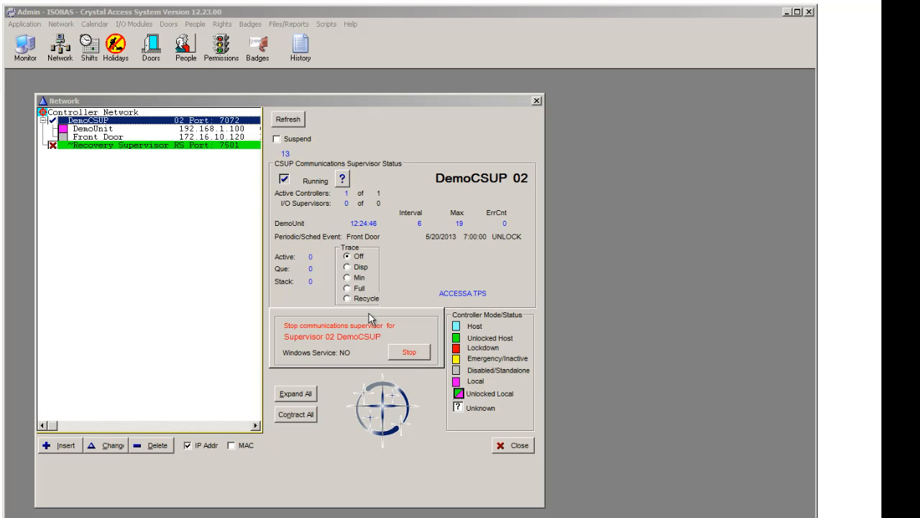
Step: Create a door group named Denver in the COMMON area
click(171, 26)
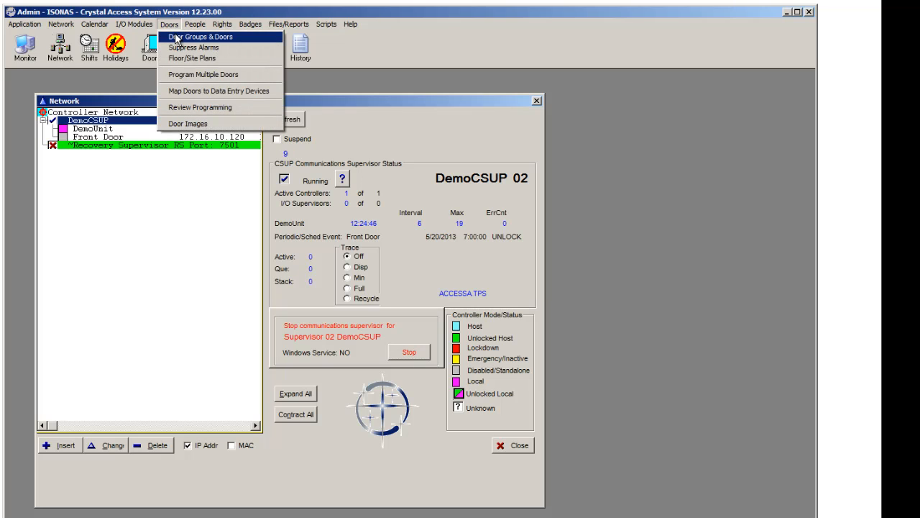
click(176, 37)
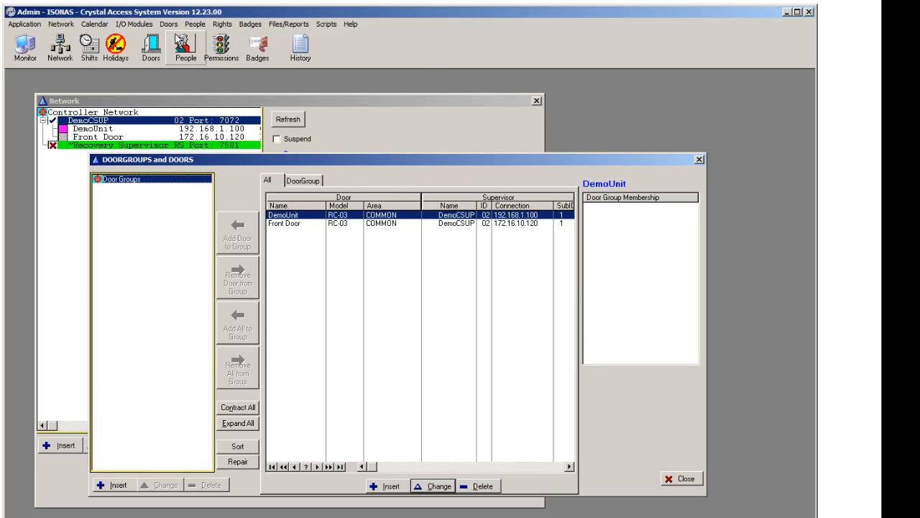
click(117, 485)
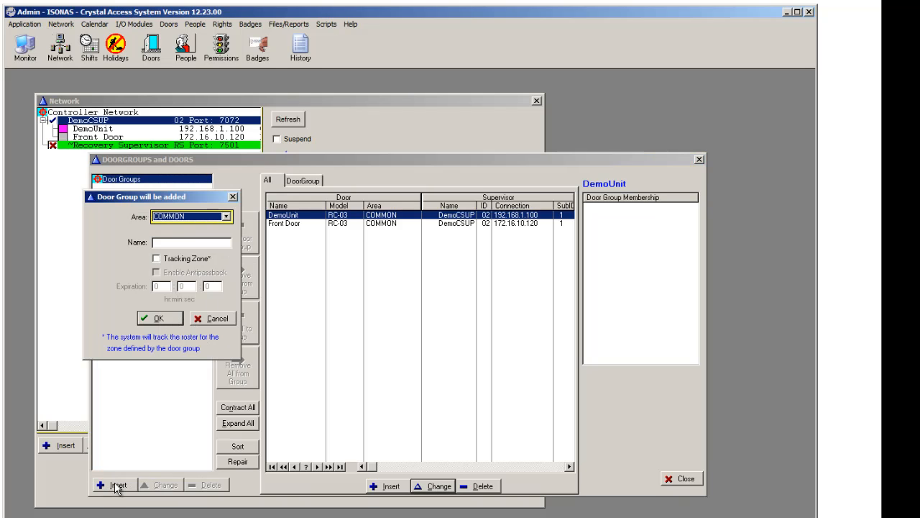
click(180, 245)
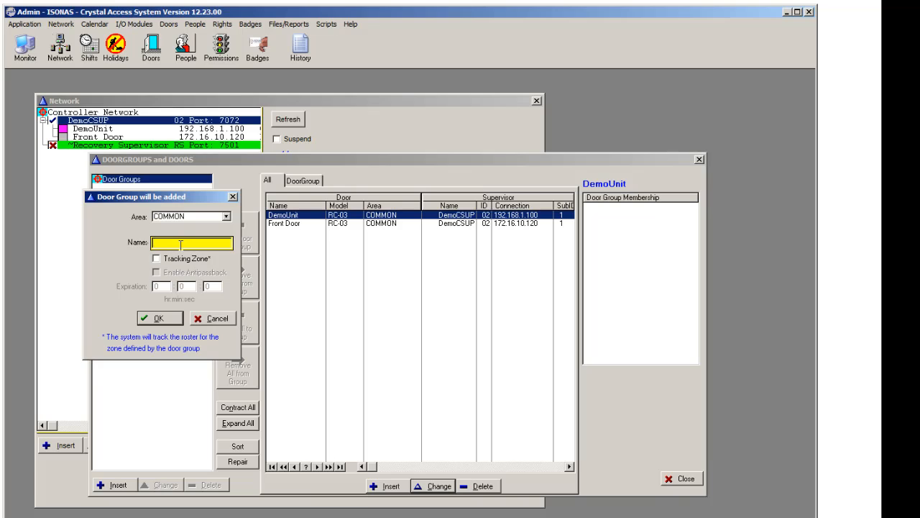
text(Denver)
click(153, 318)
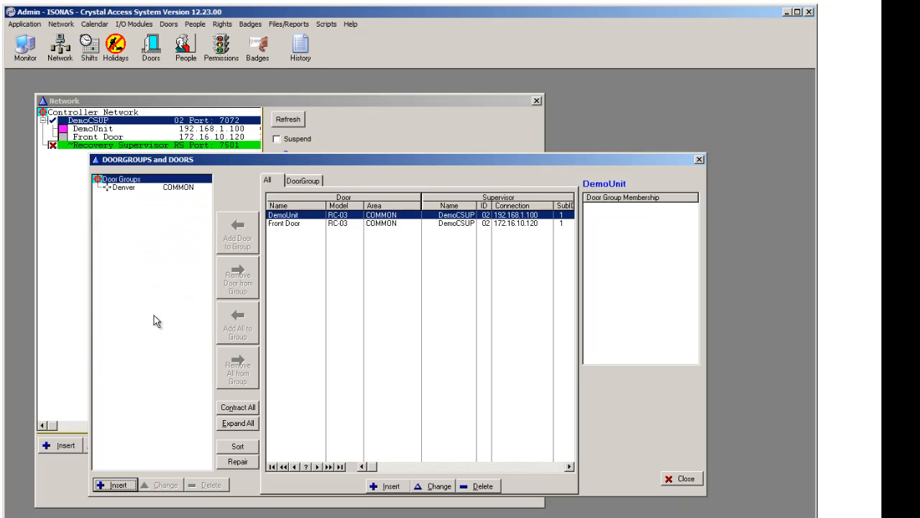
Step: Add all doors to the Denver group, then close the door groups window
click(120, 189)
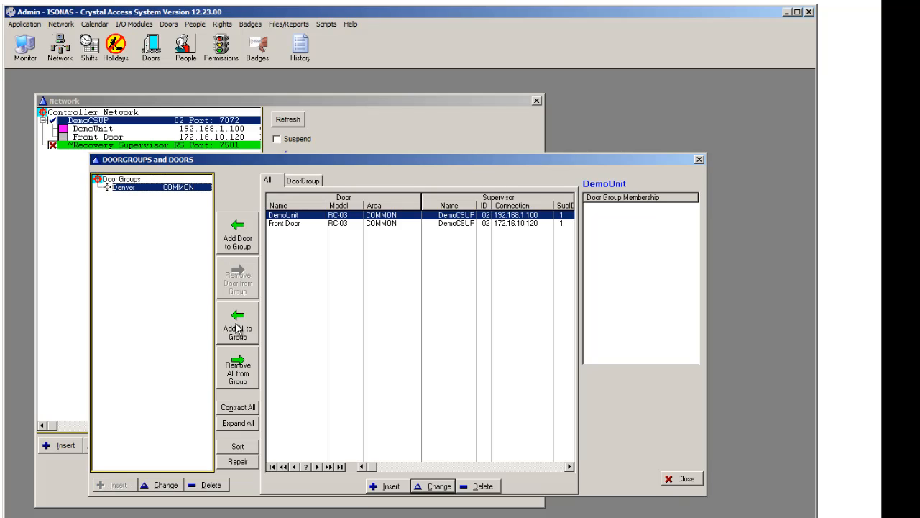
click(238, 329)
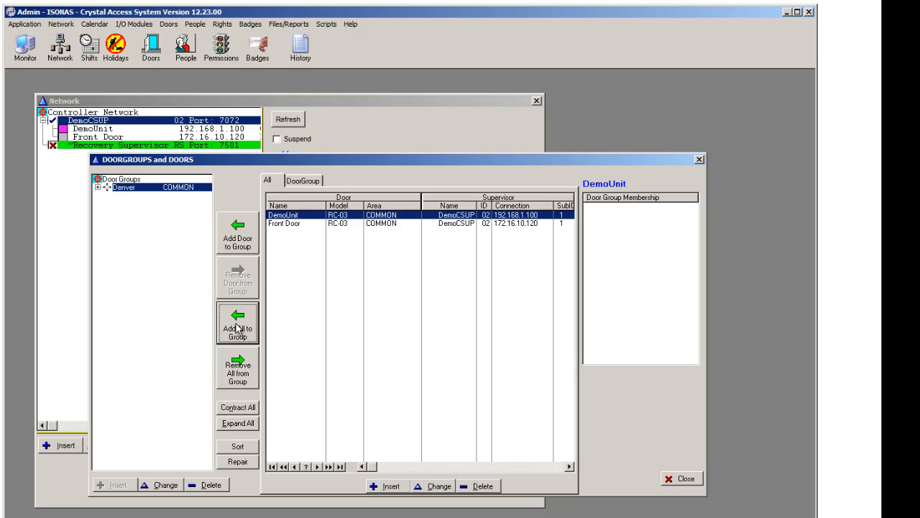
click(97, 186)
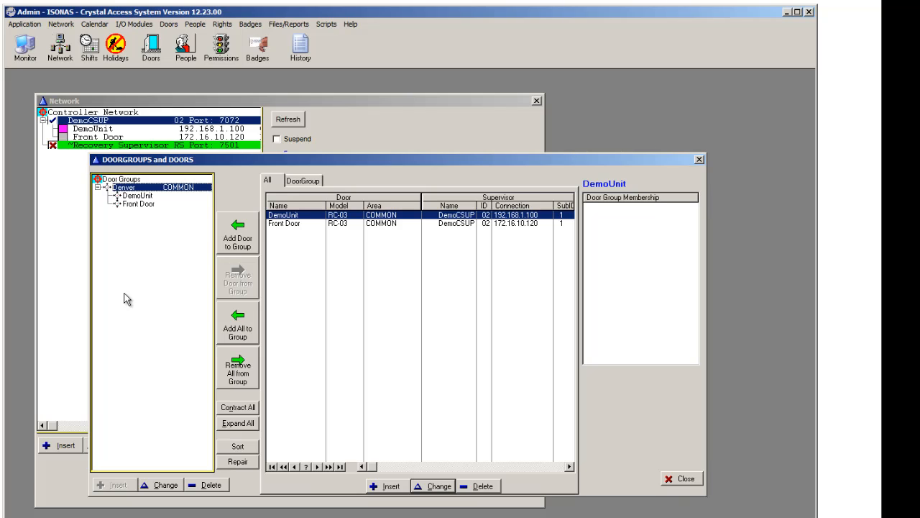
click(700, 480)
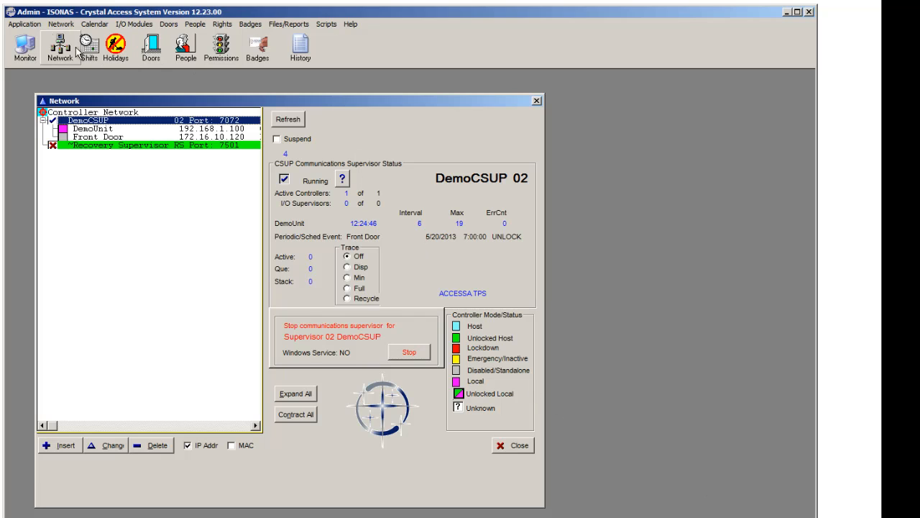
Step: Open the system monitor and select the DemoUnit door
click(32, 48)
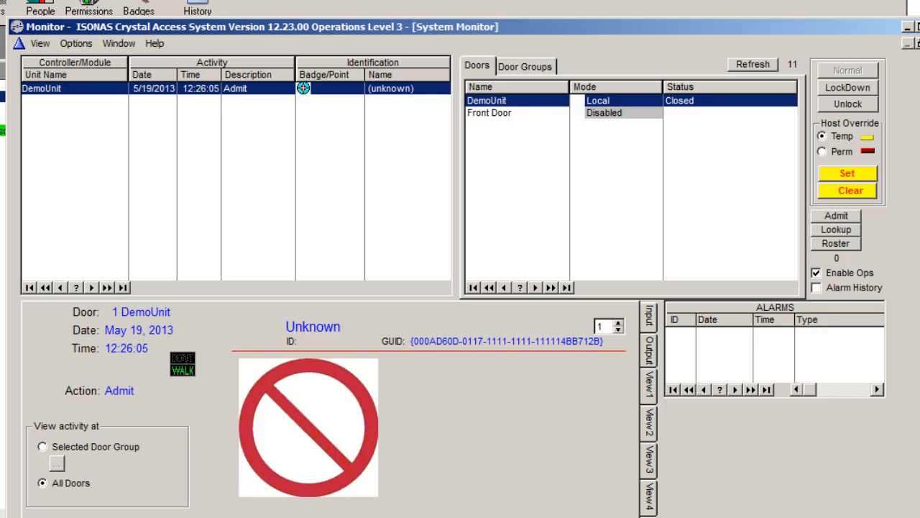
click(496, 102)
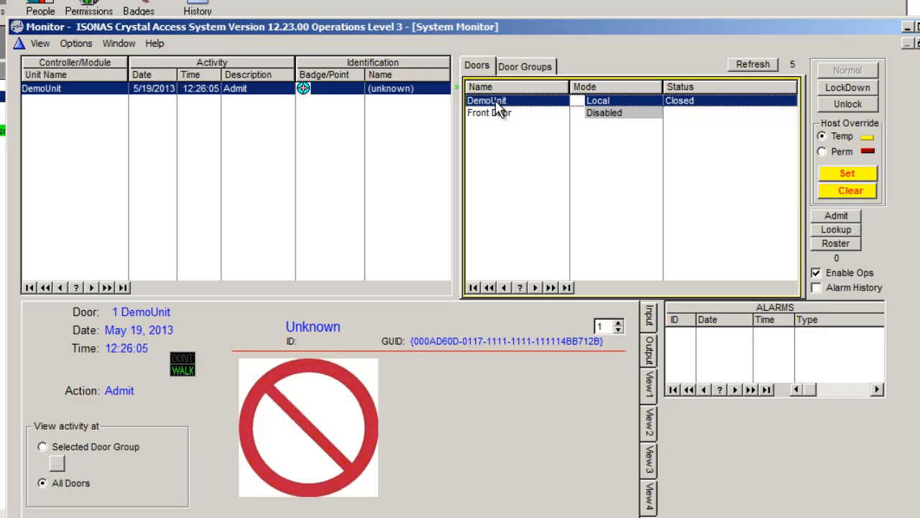
Step: Admit a person through the selected DemoUnit door, then close the system monitor
click(849, 218)
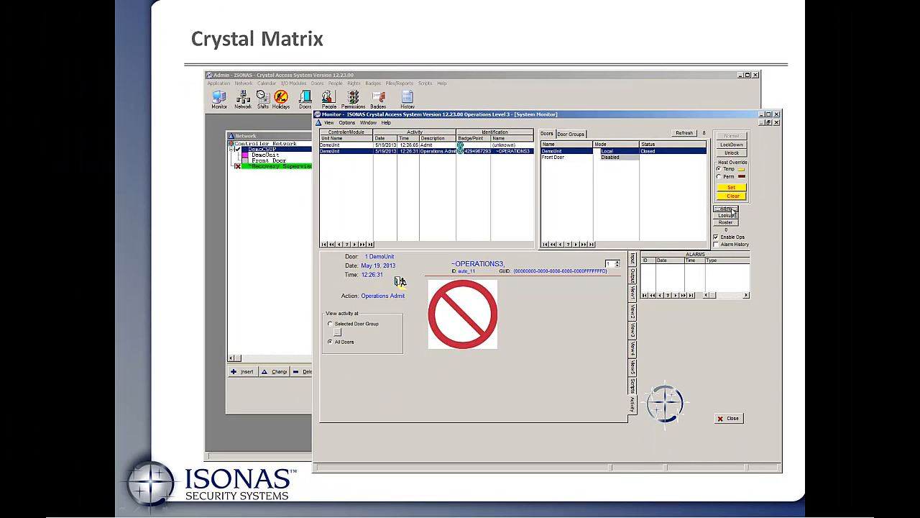
click(762, 115)
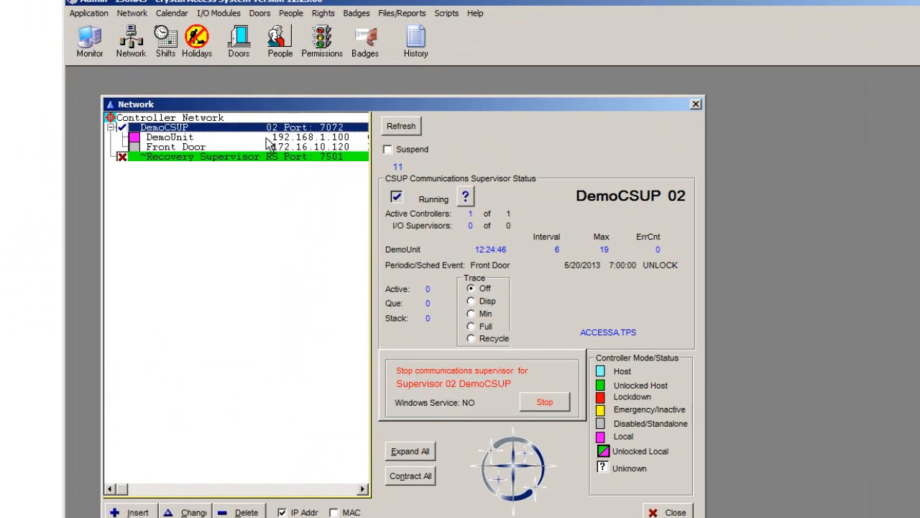
Step: Create a shift named Always in COMMON covering all seven days, with shift type Both
click(165, 53)
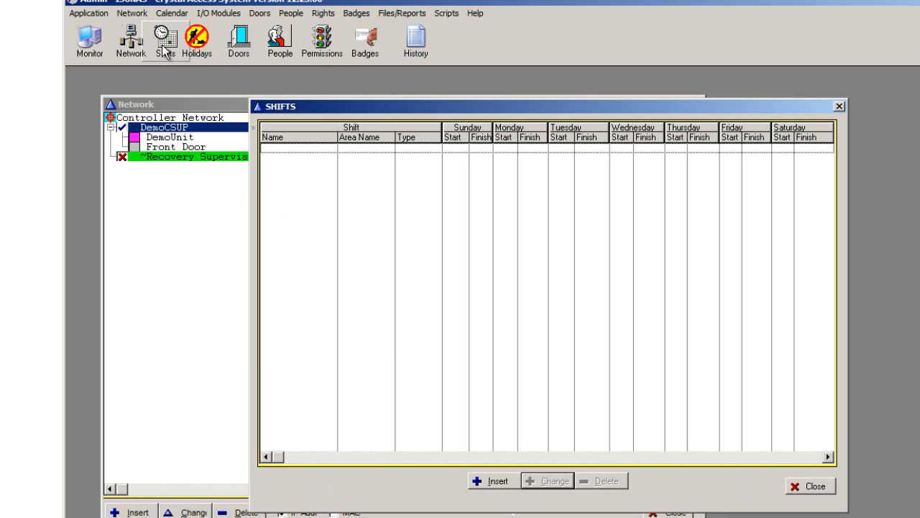
click(495, 482)
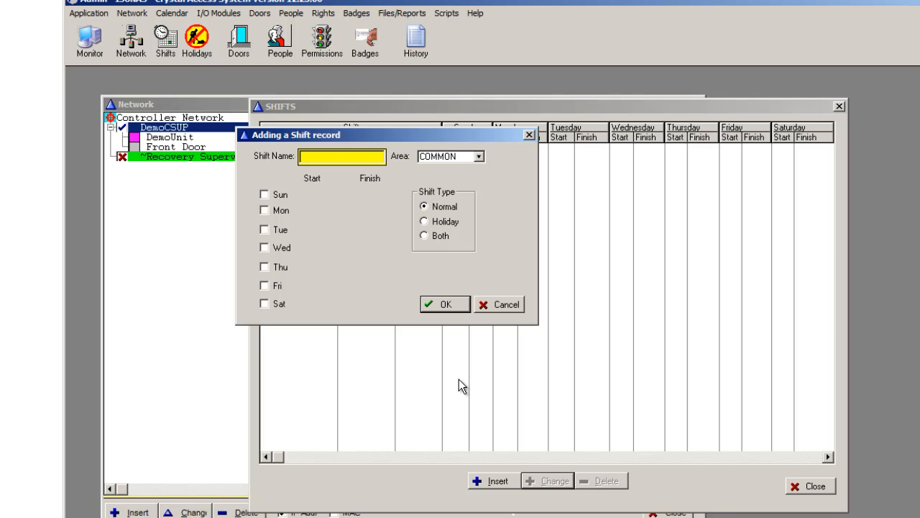
text(Always)
click(263, 194)
click(264, 210)
click(264, 229)
click(264, 248)
click(264, 266)
click(264, 285)
click(264, 303)
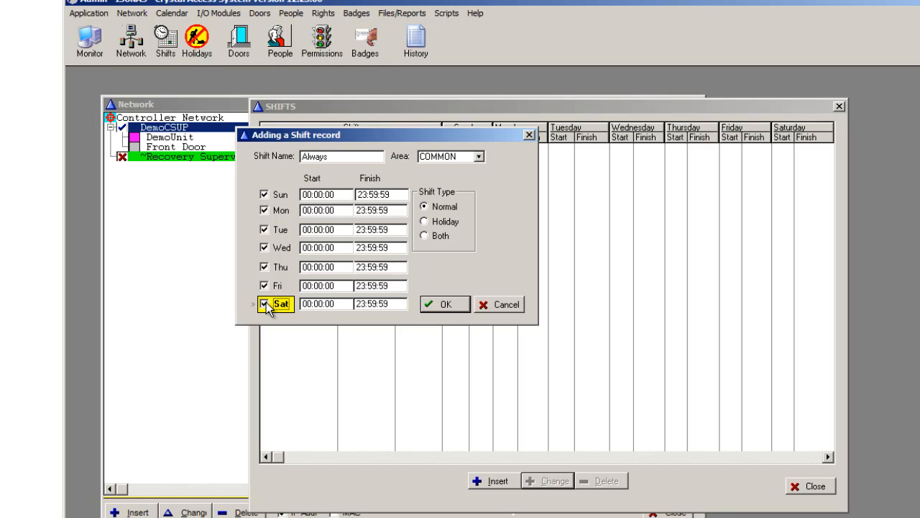
click(423, 238)
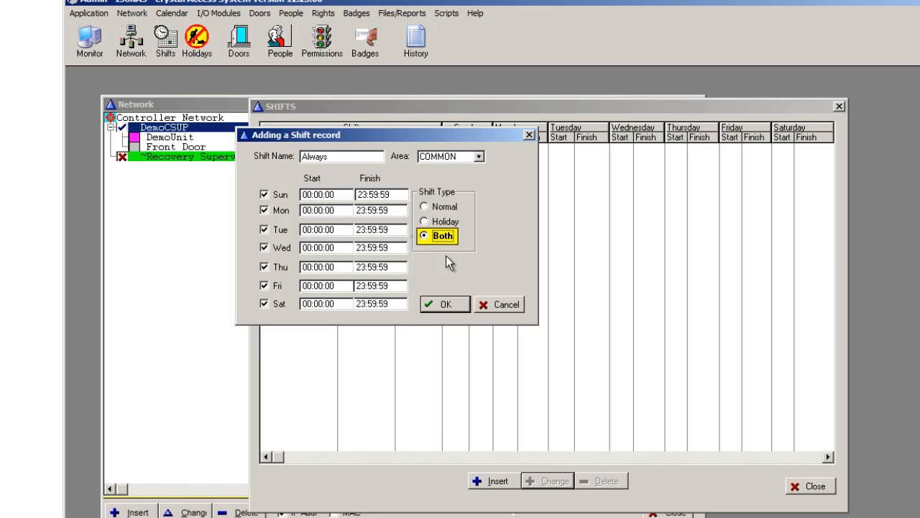
click(445, 304)
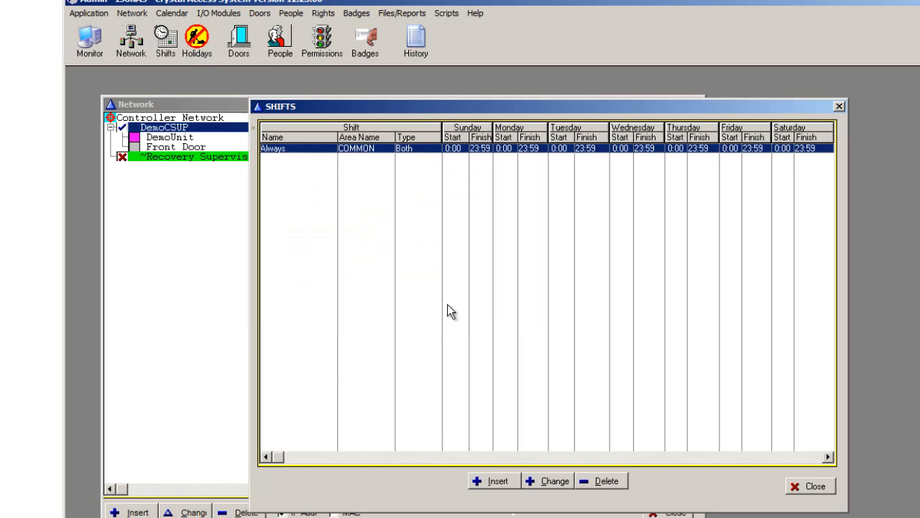
Step: Create a Business Hours shift for Monday to Friday from 07:00 to 18:00, then close the shifts window
click(497, 480)
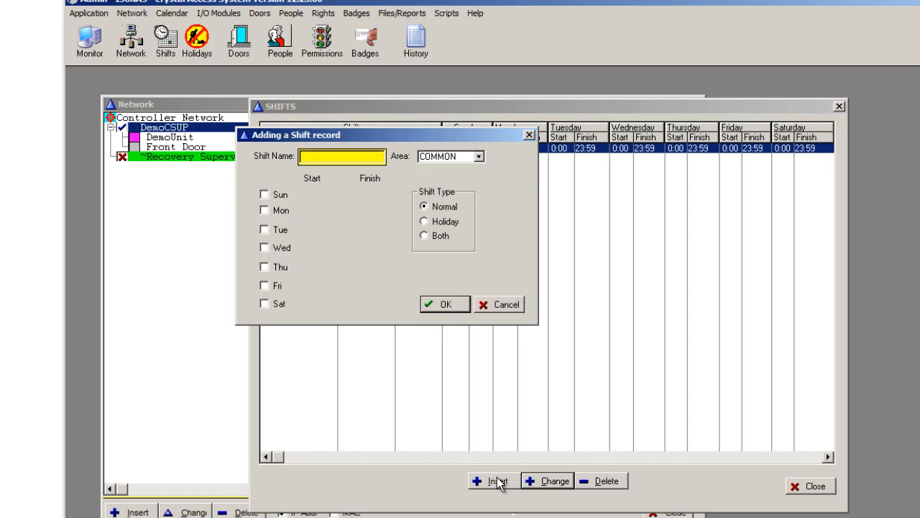
text(Business Hours)
click(264, 212)
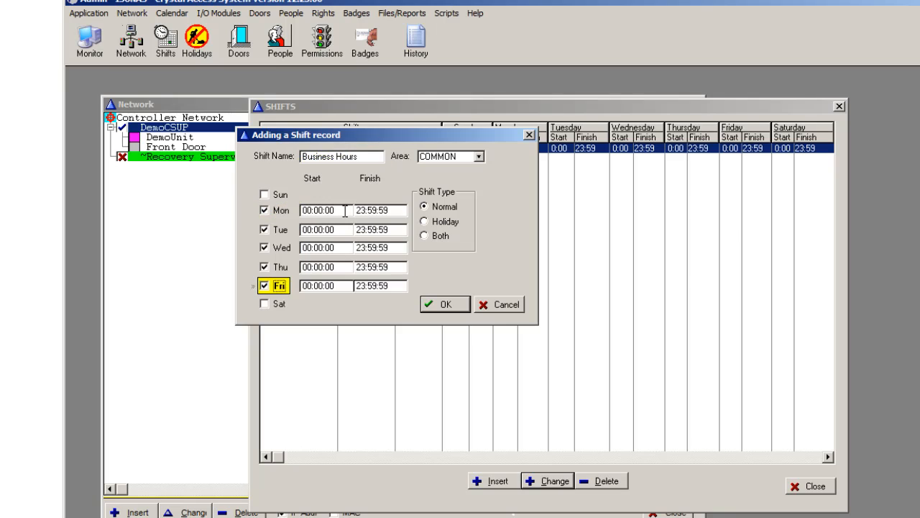
click(345, 211)
text(07)
key(Tab)
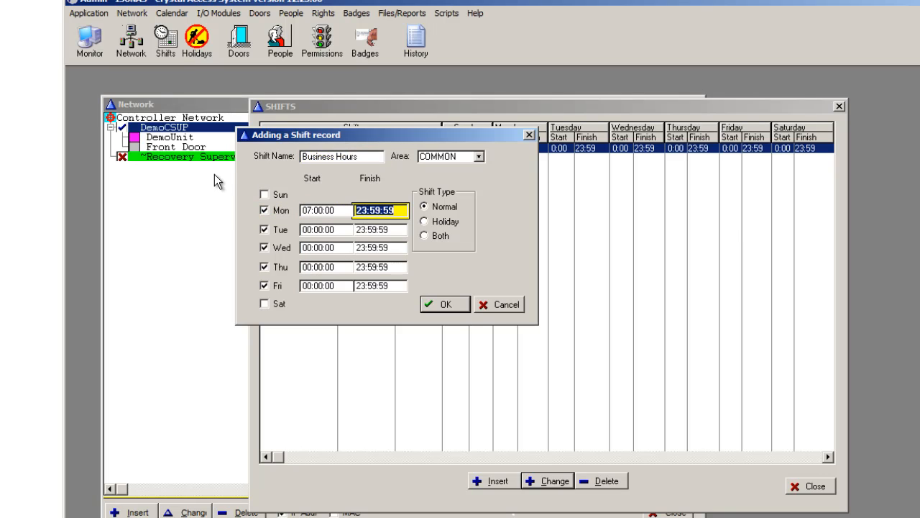
text(18)
key(Tab)
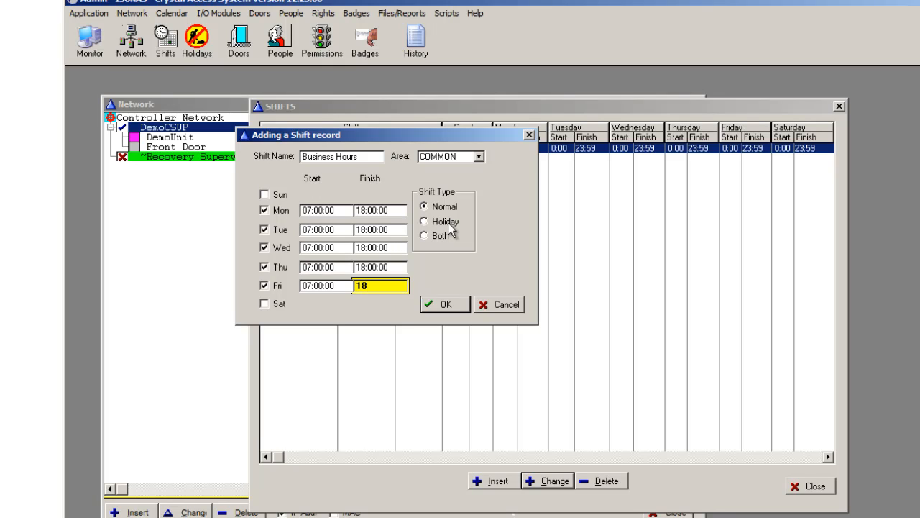
click(440, 304)
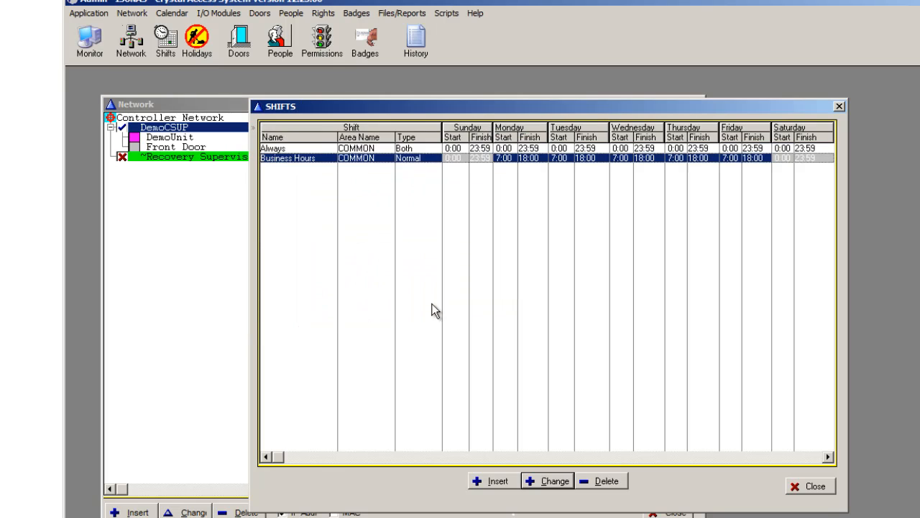
click(791, 489)
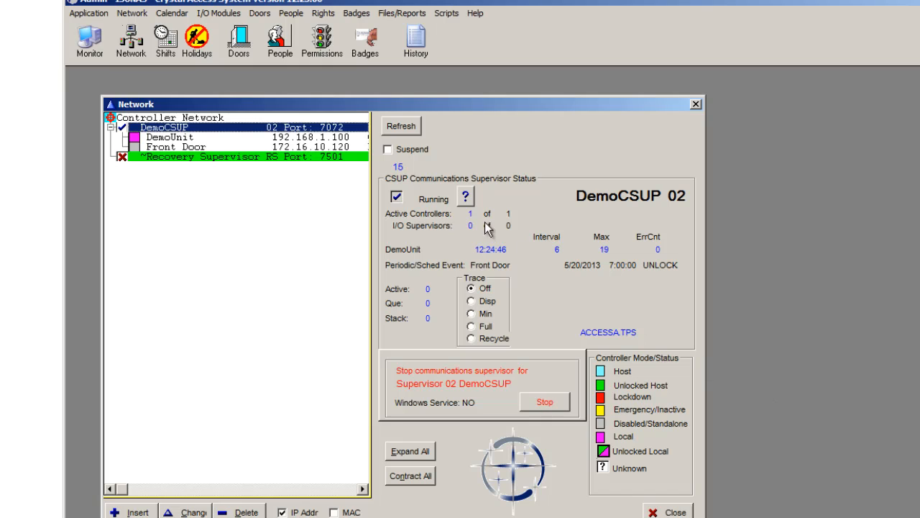
Step: Create people groups named Sales and Management in the COMMON area, then close the groups window
click(291, 14)
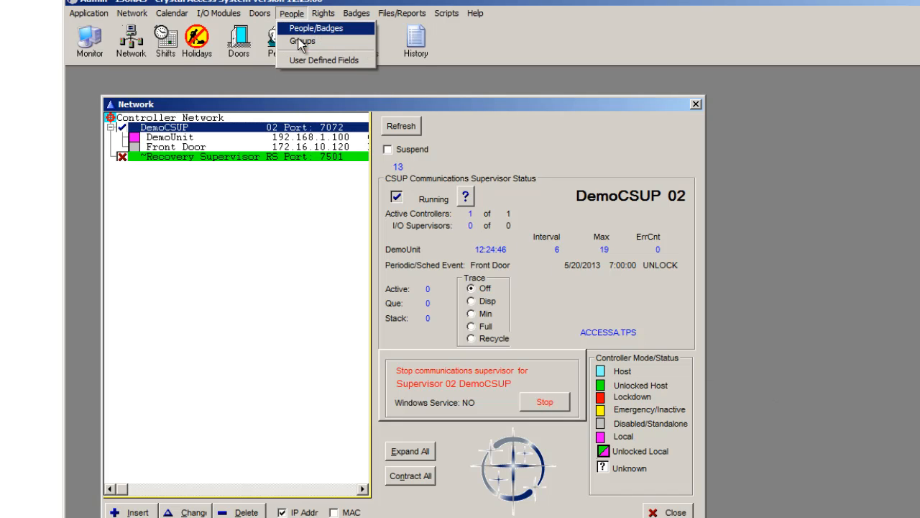
click(298, 38)
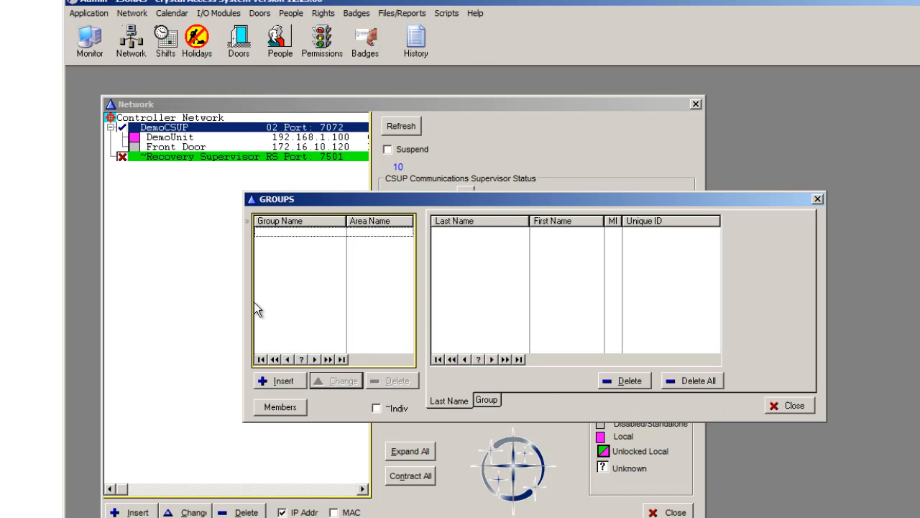
click(281, 381)
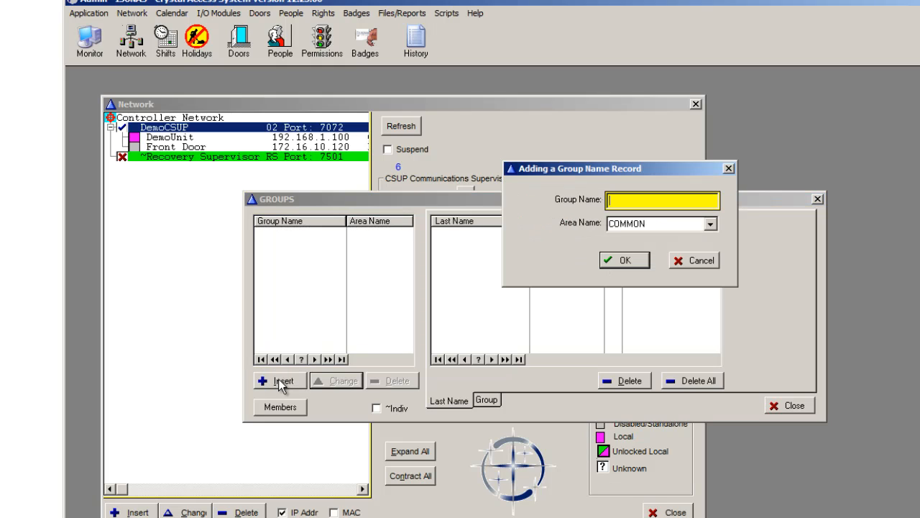
text(Sales)
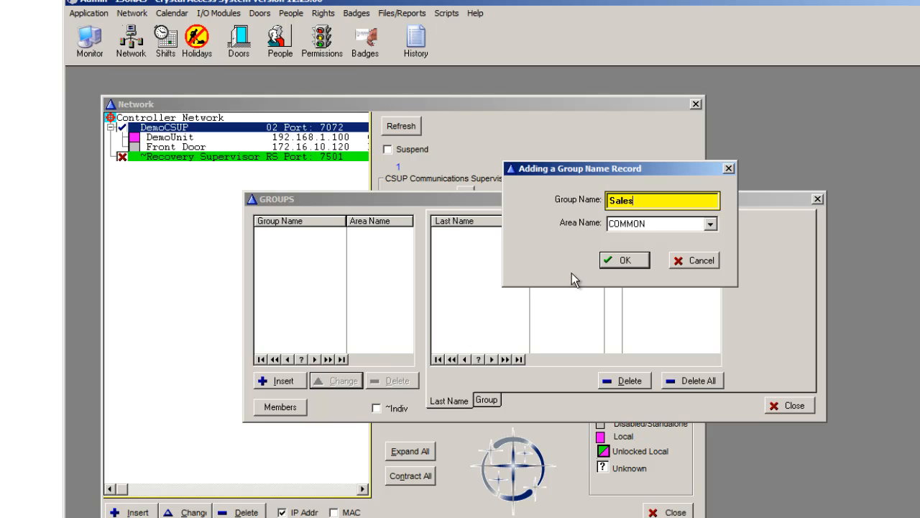
click(623, 262)
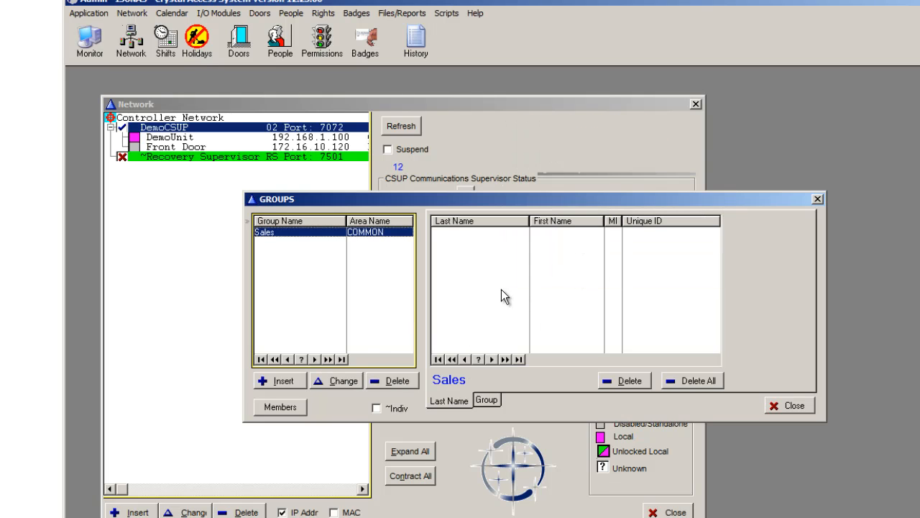
click(279, 387)
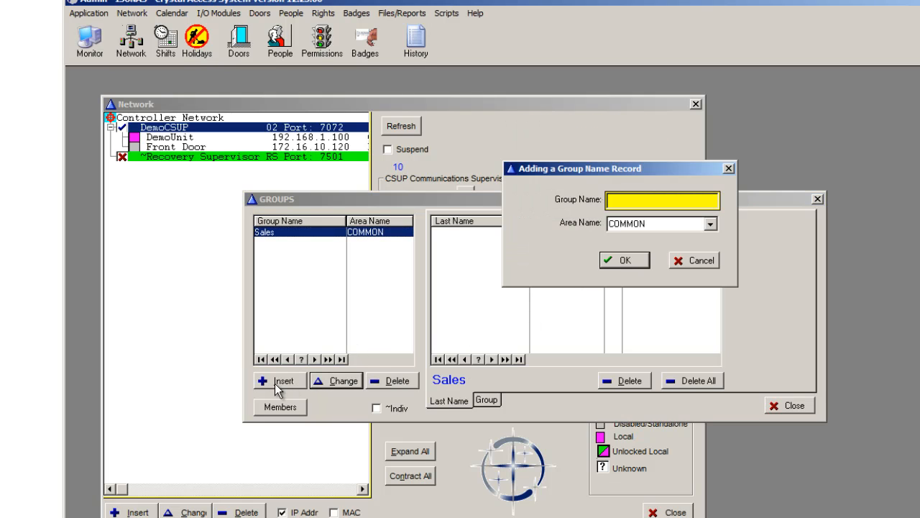
text(Management)
click(626, 260)
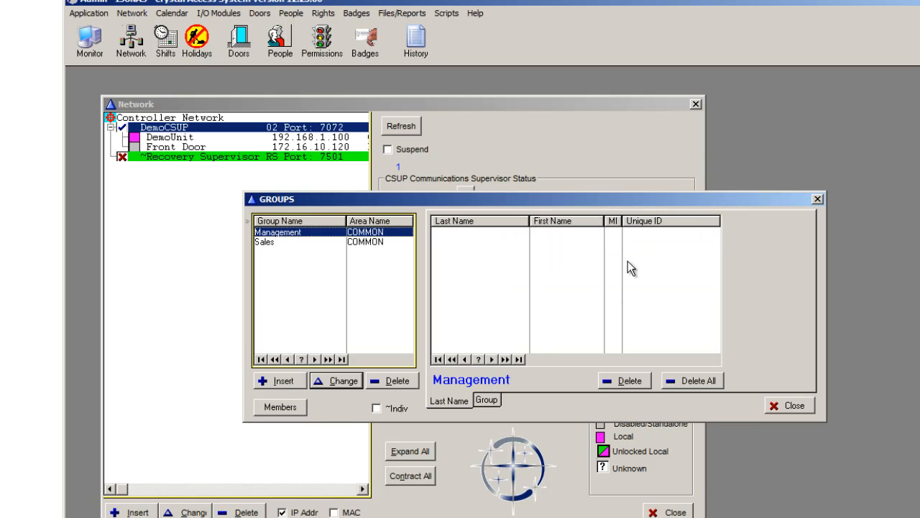
click(793, 407)
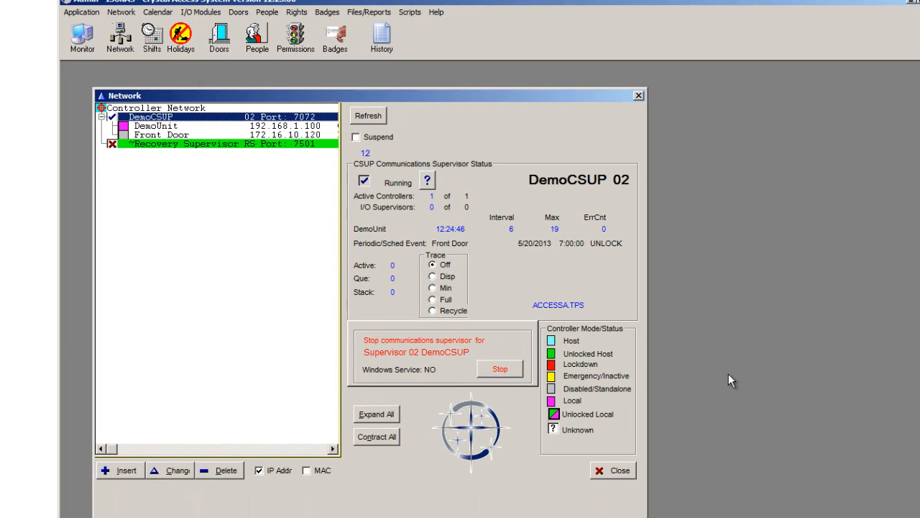
Step: Start a new person record, enter the person's first and last name, and generate an automatic unique ID
click(256, 37)
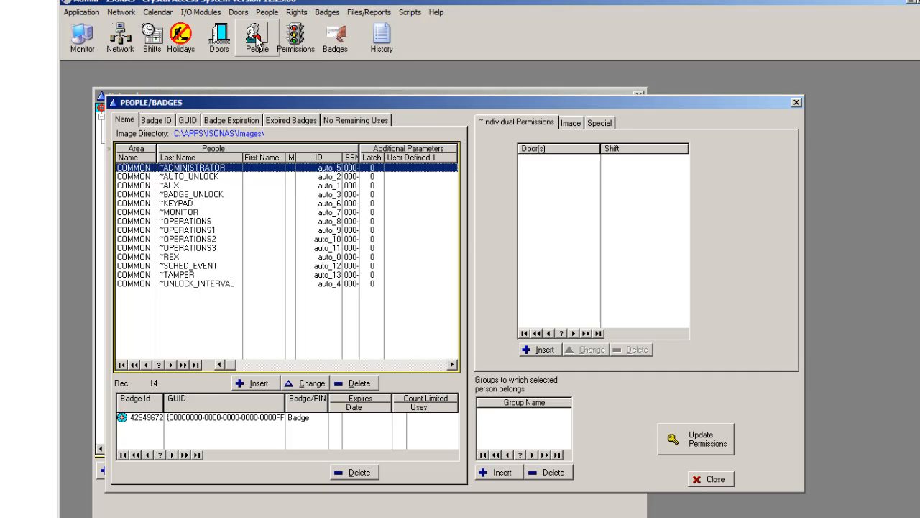
click(259, 384)
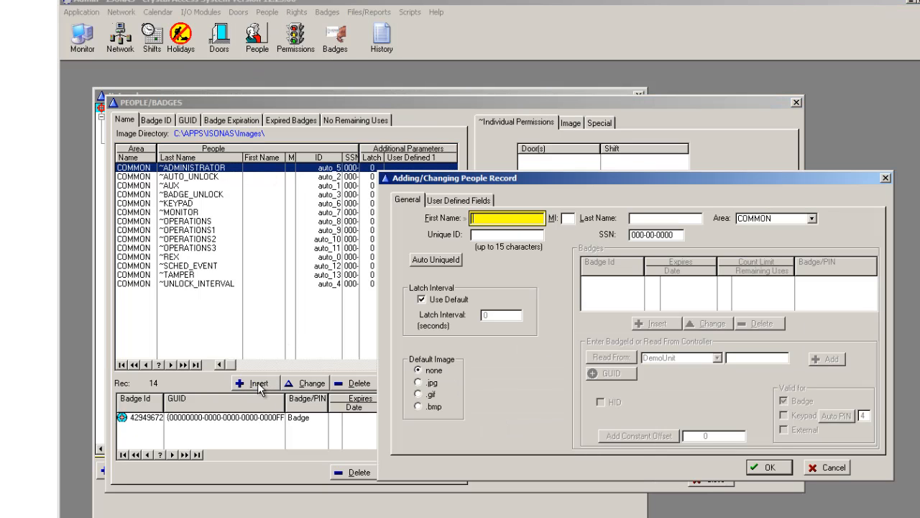
text(Tom)
key(Tab)
key(Tab)
text(Smith)
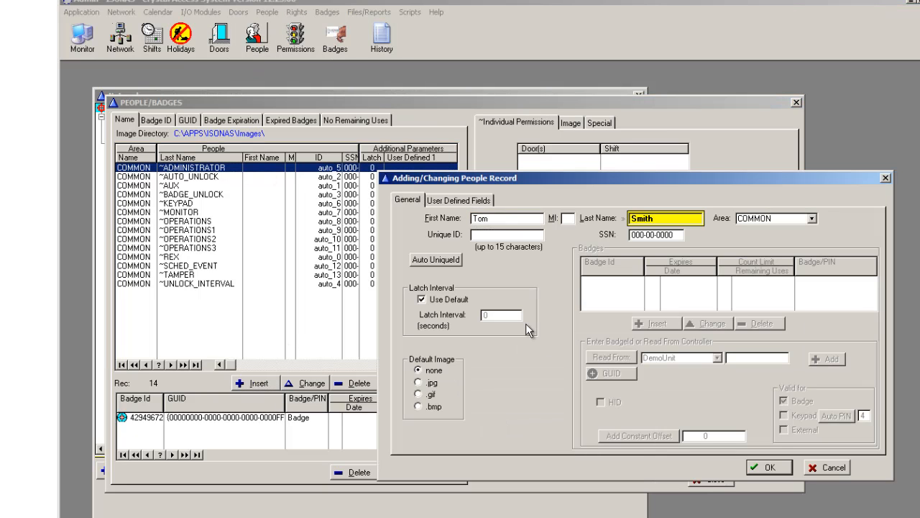
click(424, 259)
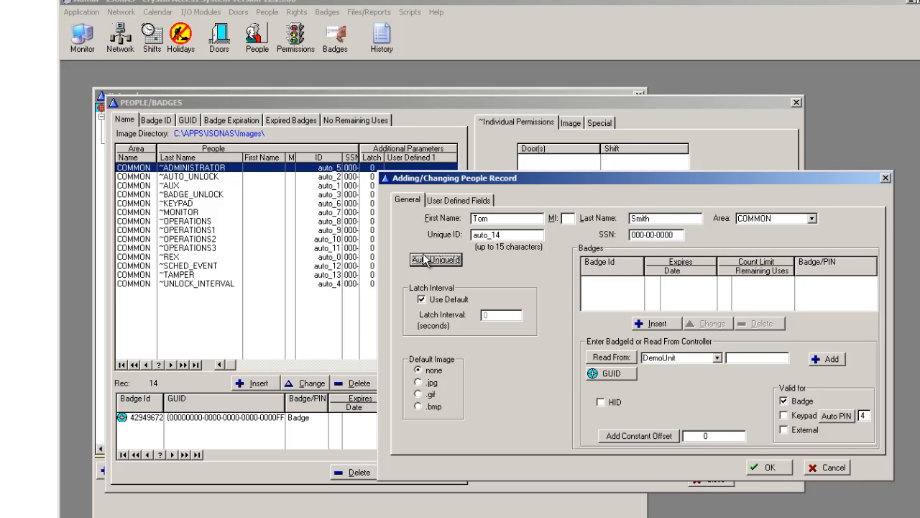
Step: Read a badge from the DemoUnit reader, add it to the person, and save the record
click(717, 358)
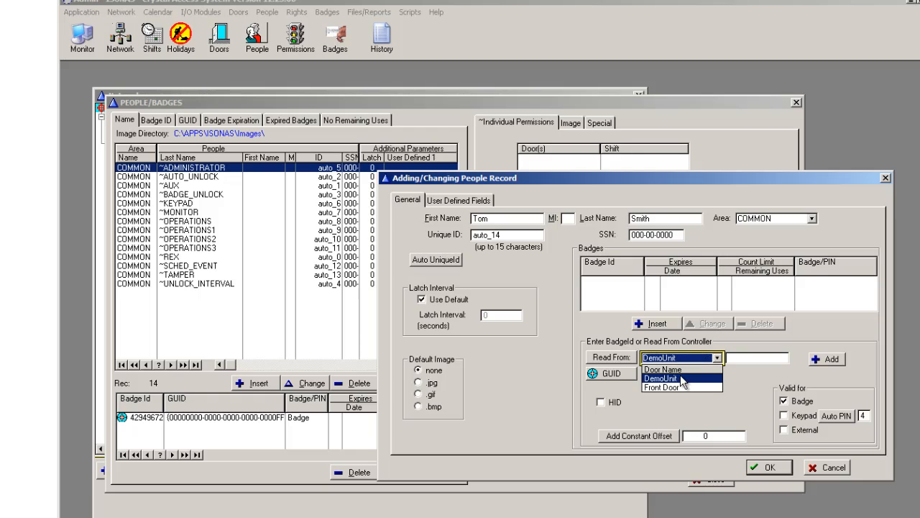
click(675, 377)
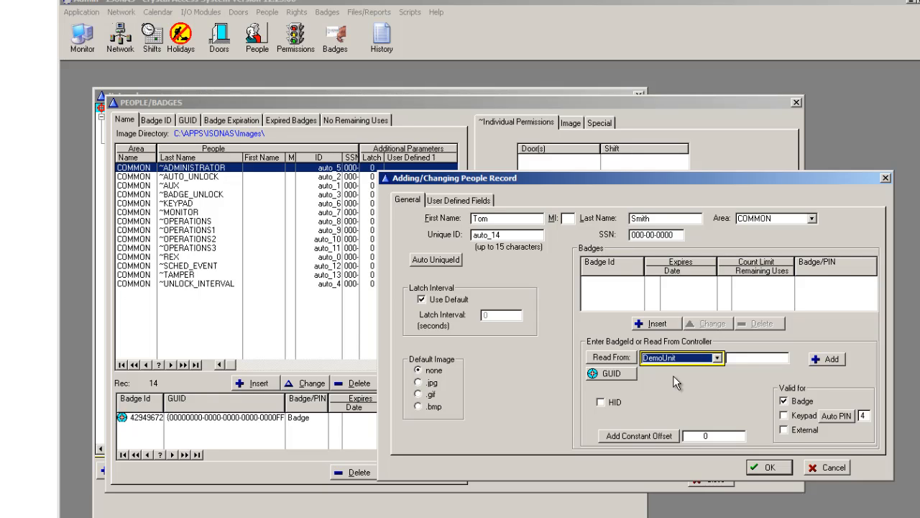
click(623, 358)
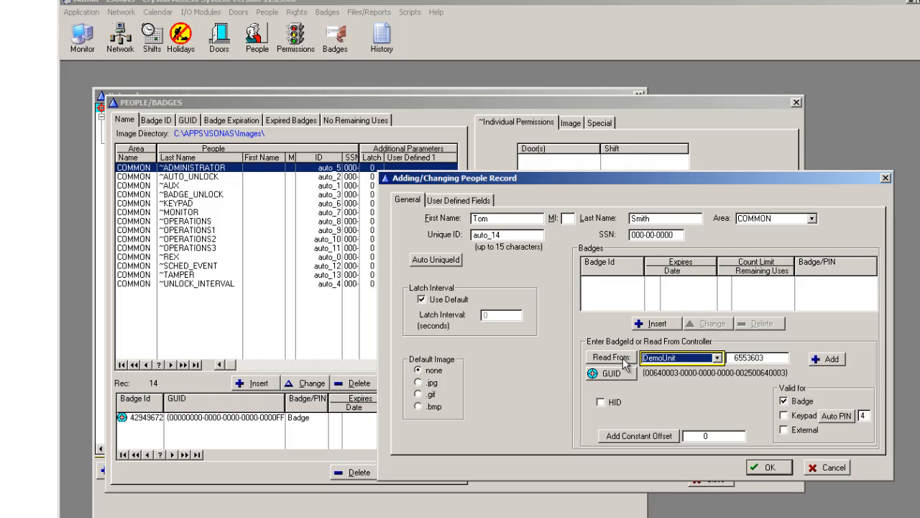
click(832, 360)
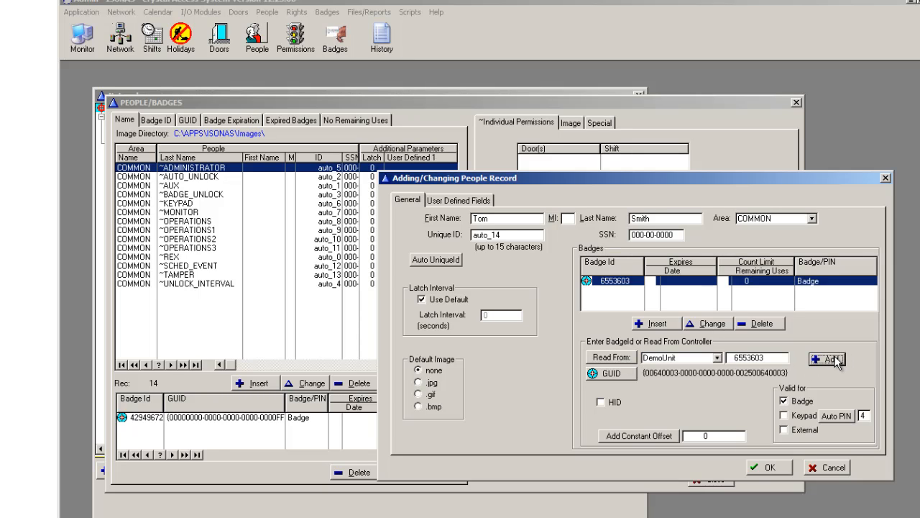
click(772, 468)
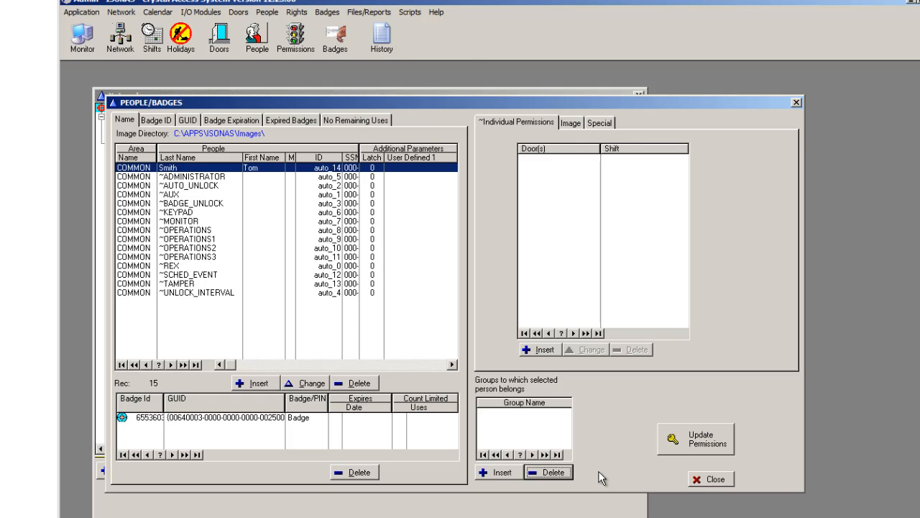
Step: Assign the newly added person to the Sales group
click(258, 171)
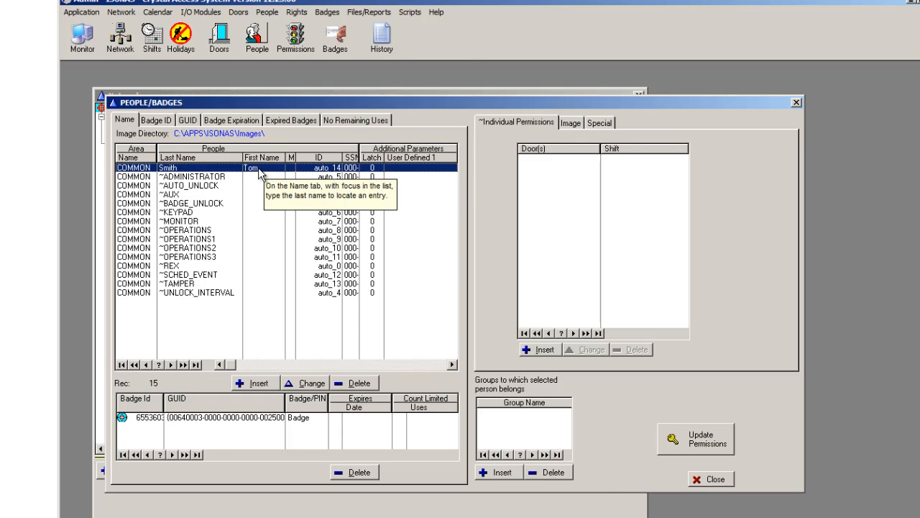
click(502, 473)
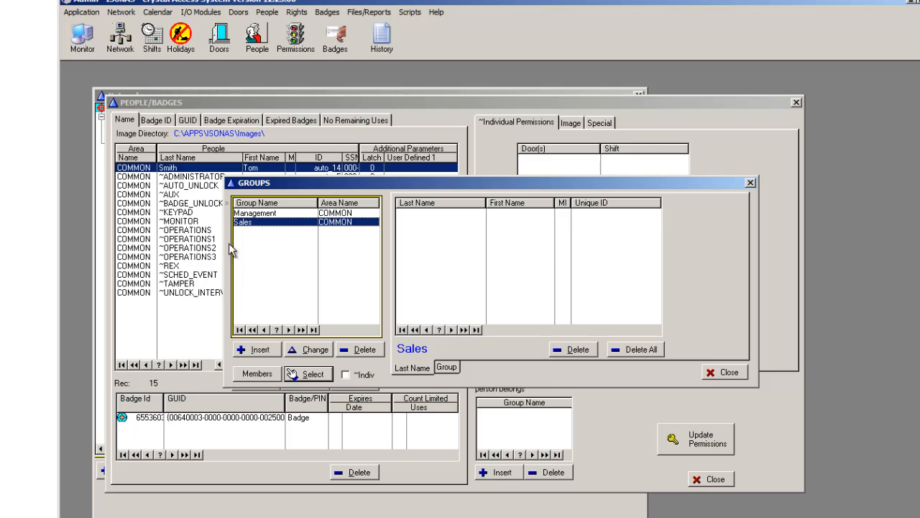
click(311, 375)
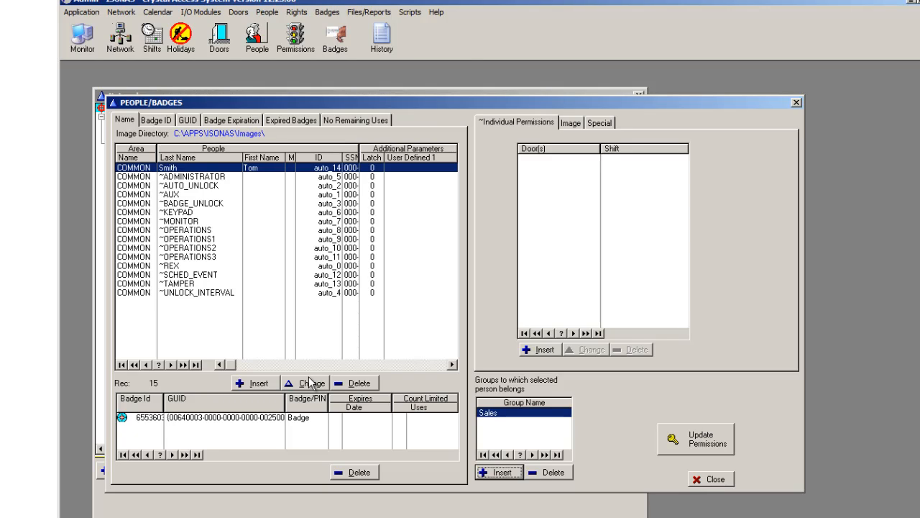
Step: Start a new person record, enter the person's first and last name, and generate an automatic unique ID
click(260, 385)
text(Diane)
key(Tab)
key(Tab)
text(Jones)
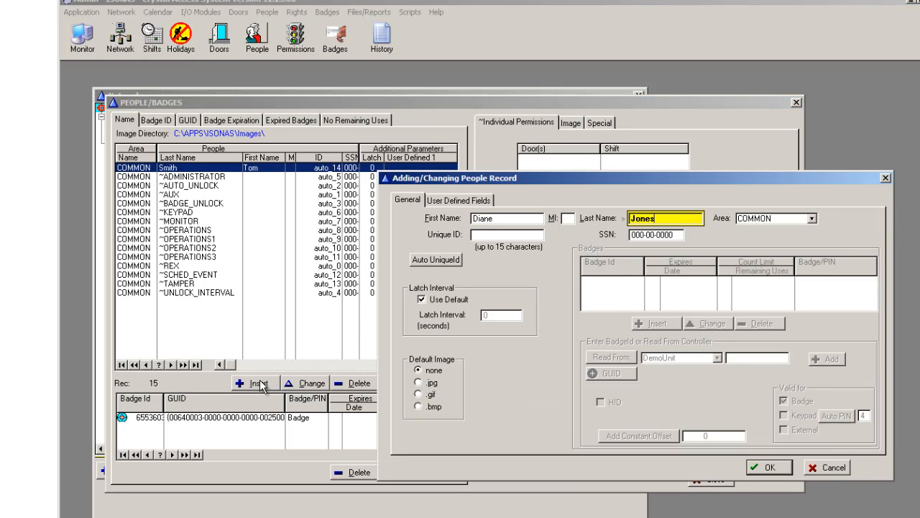
click(430, 260)
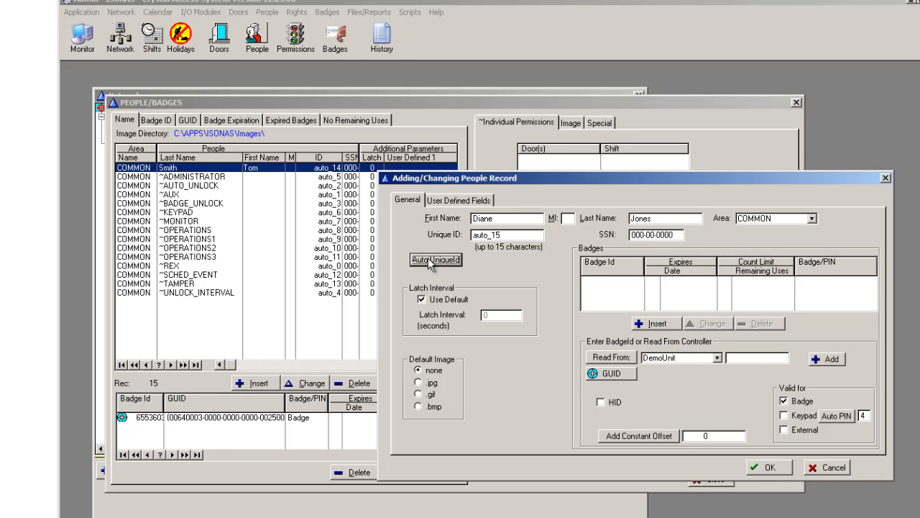
Step: Read a badge from the DemoUnit reader, add it to the person, and save the record
click(601, 357)
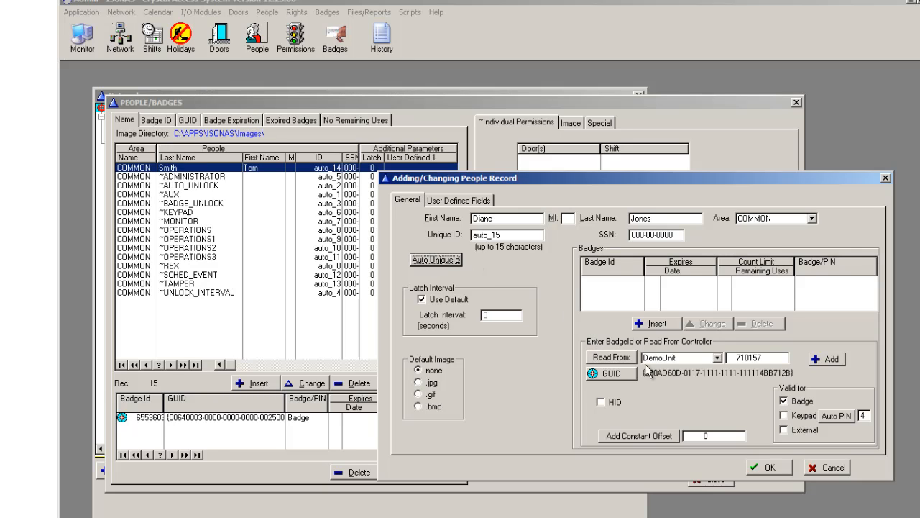
click(827, 360)
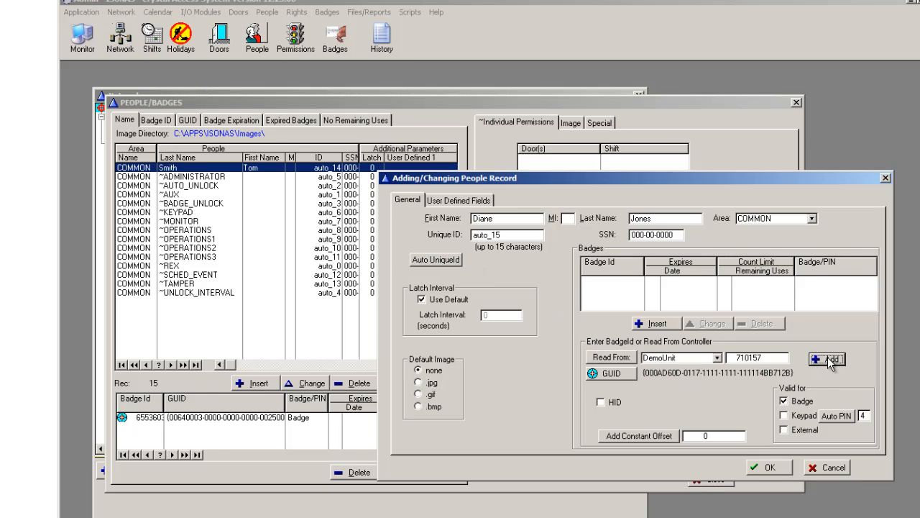
click(775, 471)
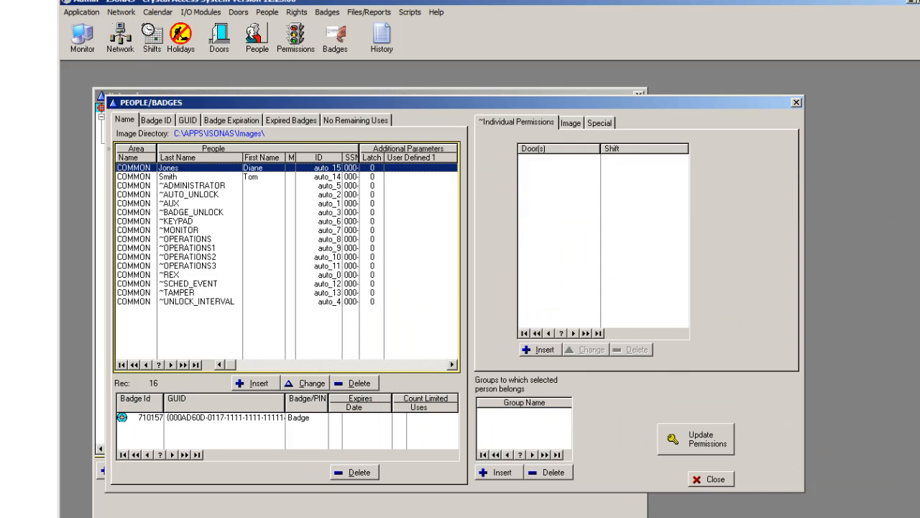
Step: Assign the newly added person to the Management group
click(496, 472)
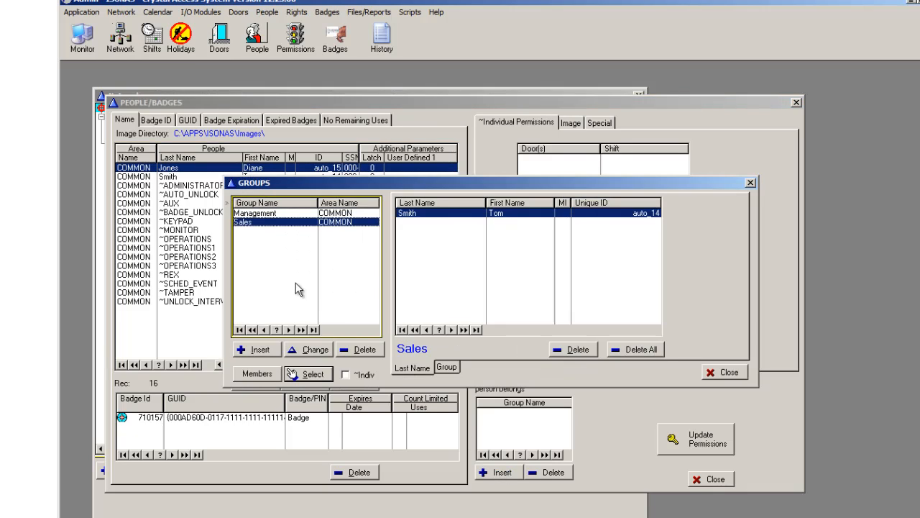
click(273, 213)
click(328, 373)
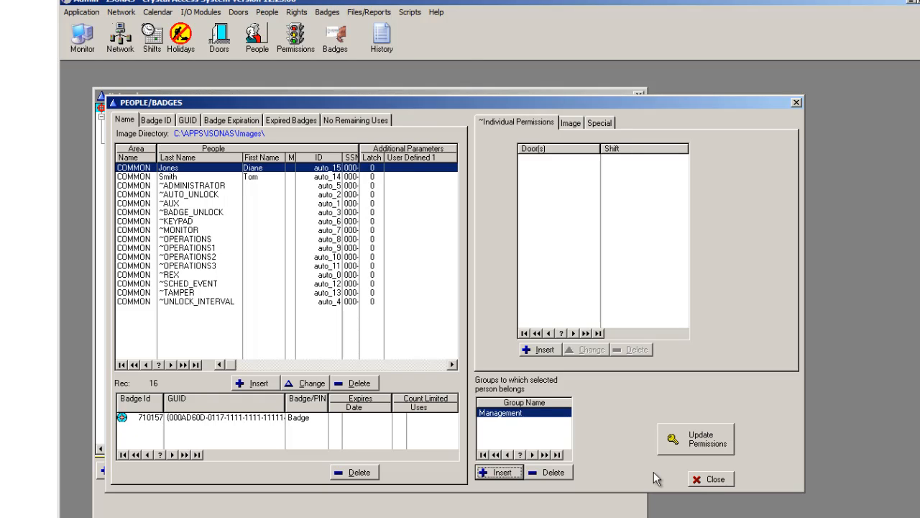
Step: Assign the ~REX person record to the Management group
click(184, 275)
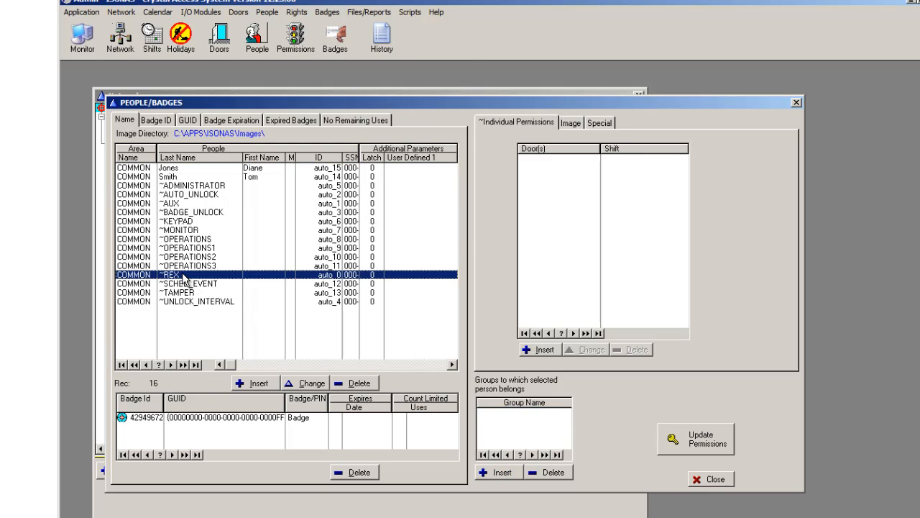
click(503, 474)
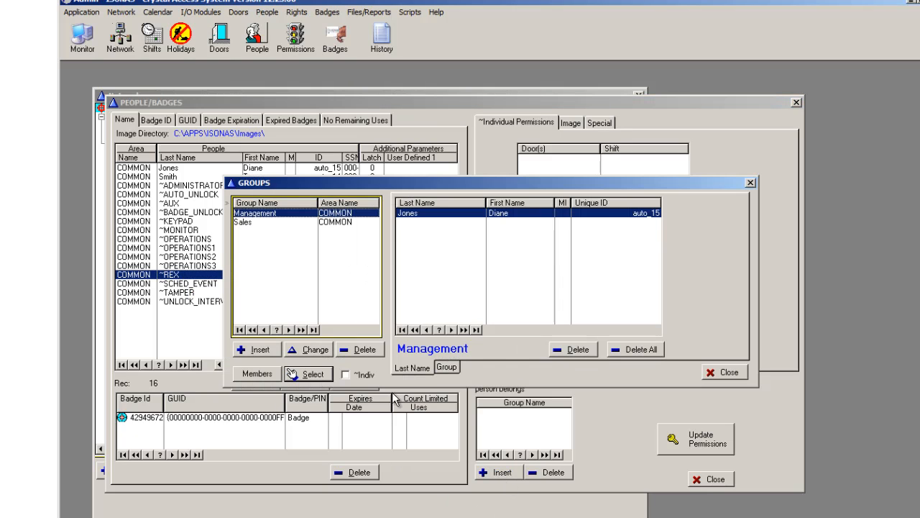
click(305, 374)
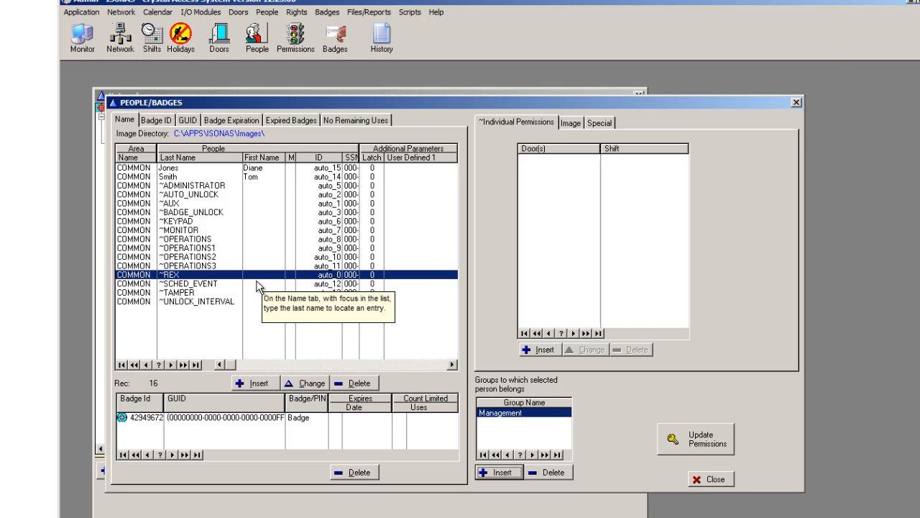
Step: Open group permissions and grant Management Normal access to the Denver door group on the Always shift
click(295, 38)
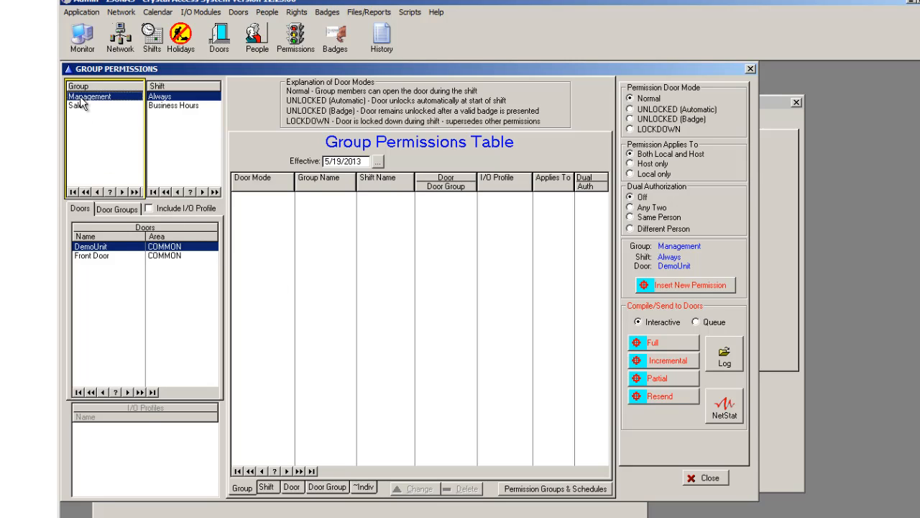
click(116, 208)
click(100, 235)
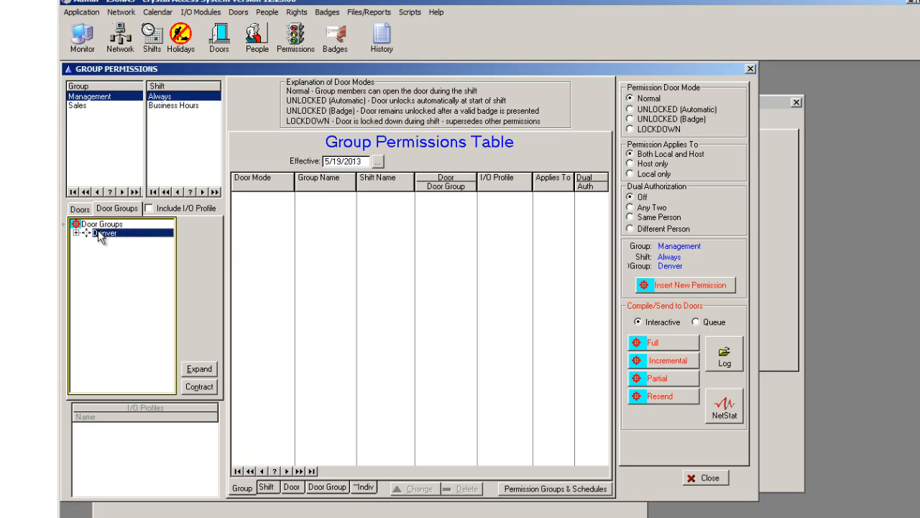
click(665, 288)
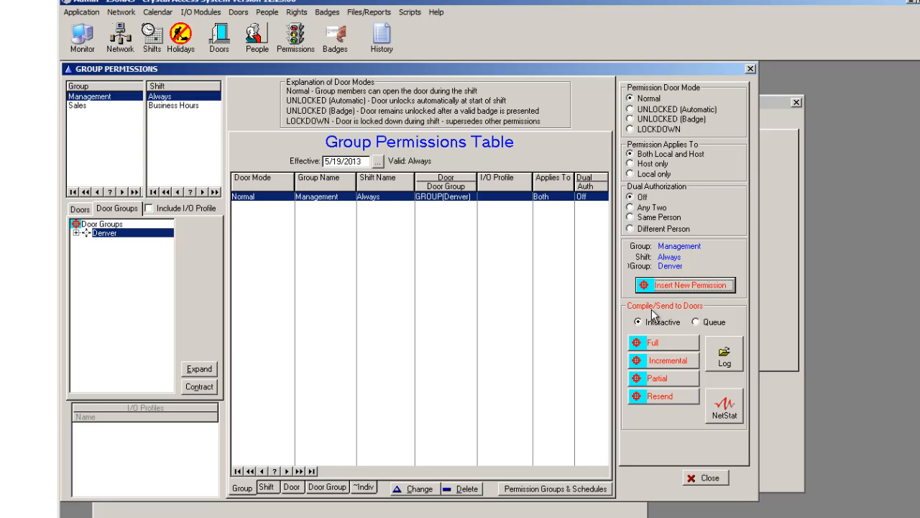
Step: Grant the Sales group Normal access to the DemoUnit door on the Always shift
click(77, 105)
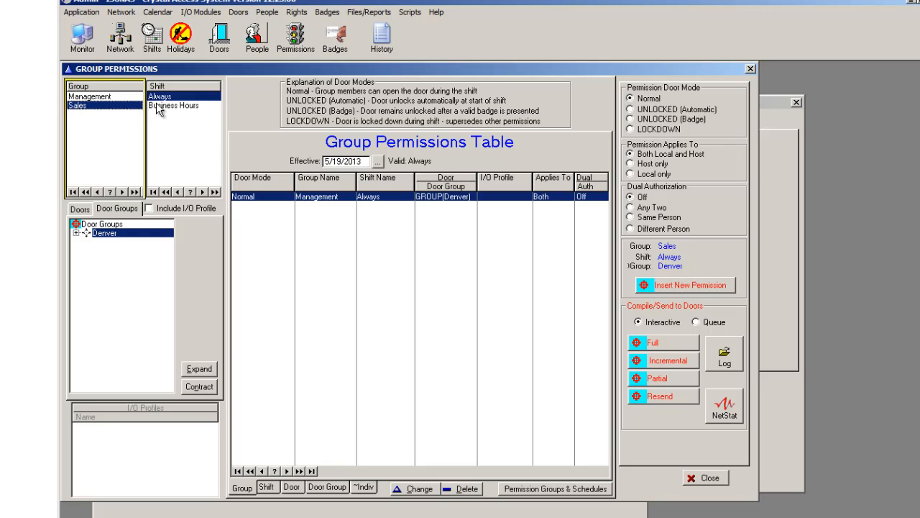
click(160, 96)
click(81, 208)
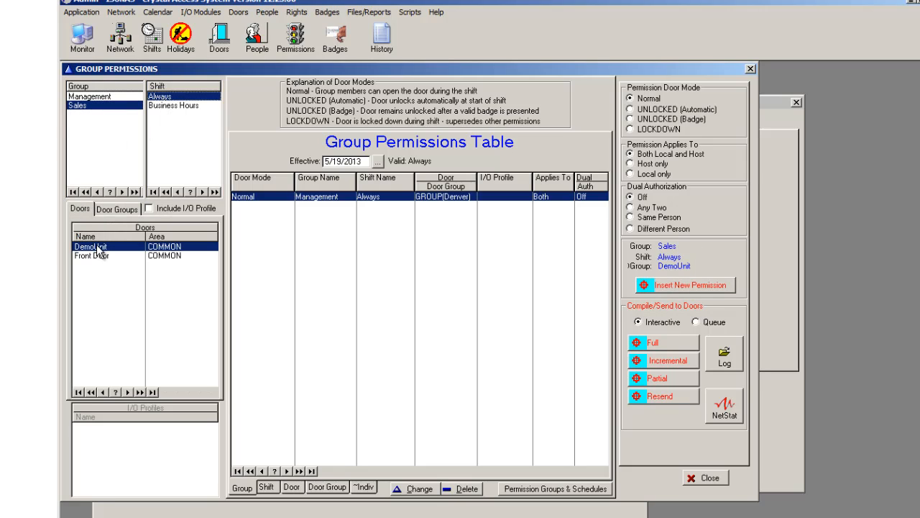
click(99, 247)
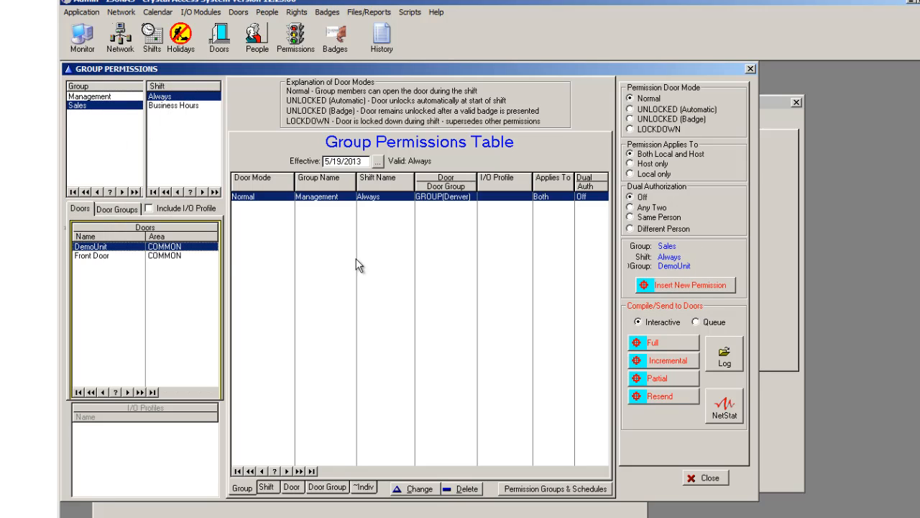
click(667, 286)
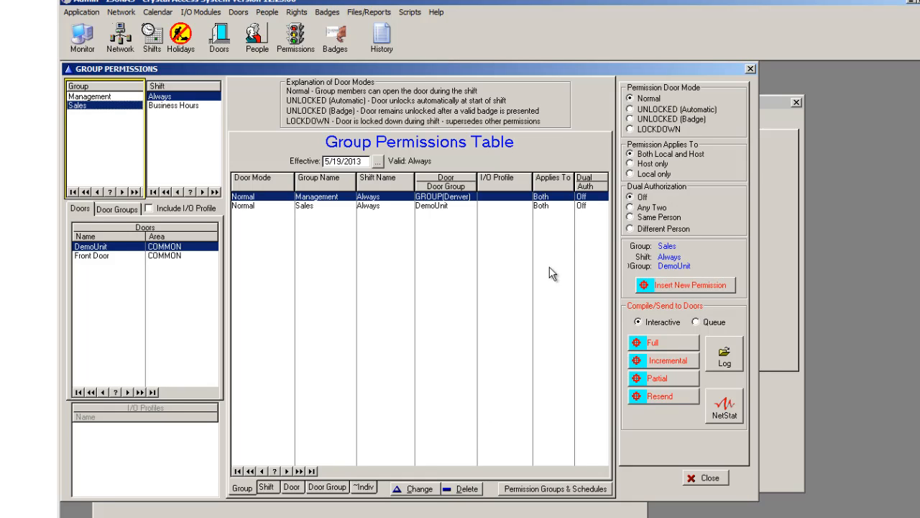
Step: Add an UNLOCKED (Automatic) door-mode permission for the Front Door during the Business Hours shift
click(630, 110)
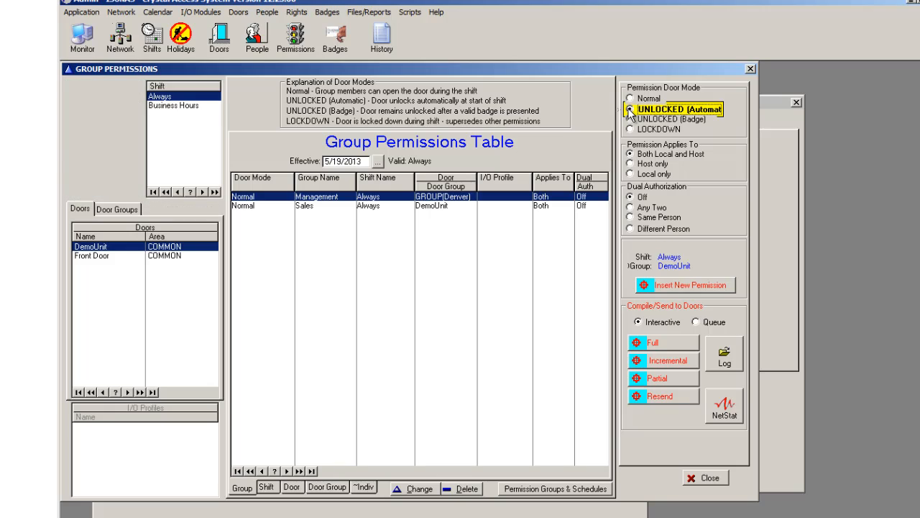
click(190, 107)
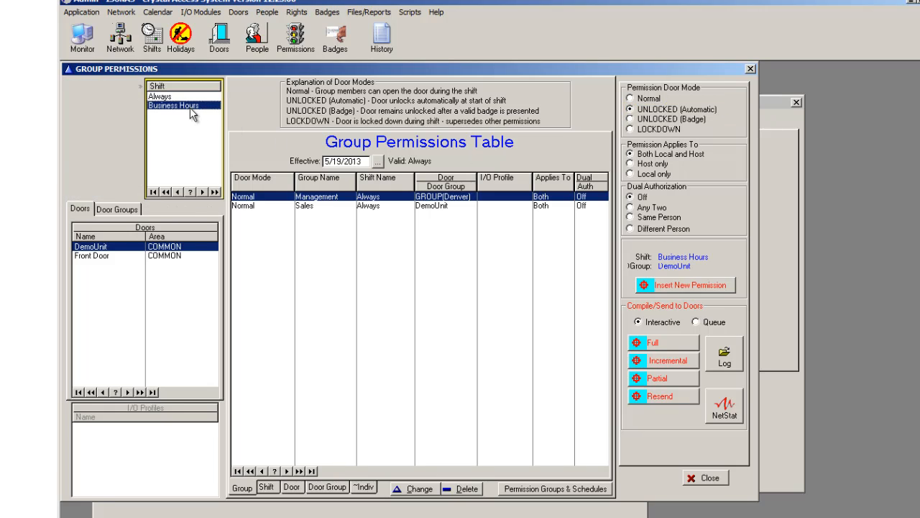
click(100, 257)
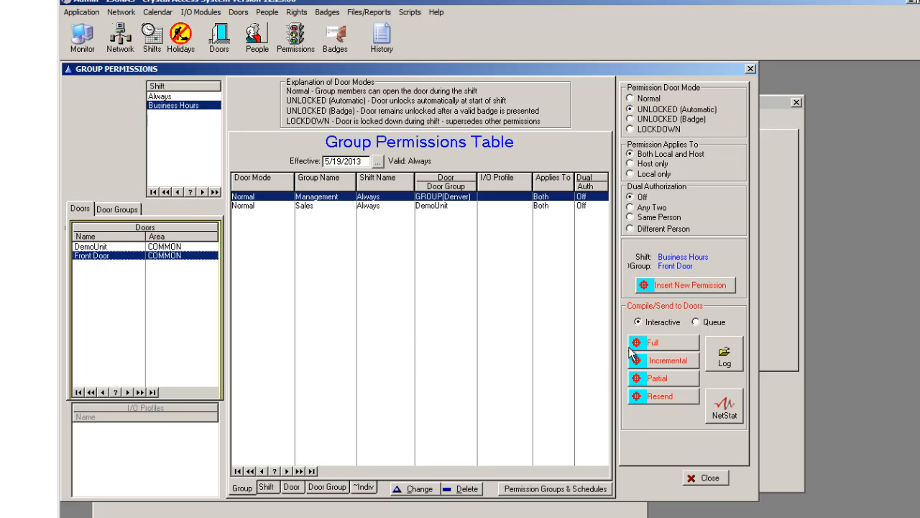
click(689, 285)
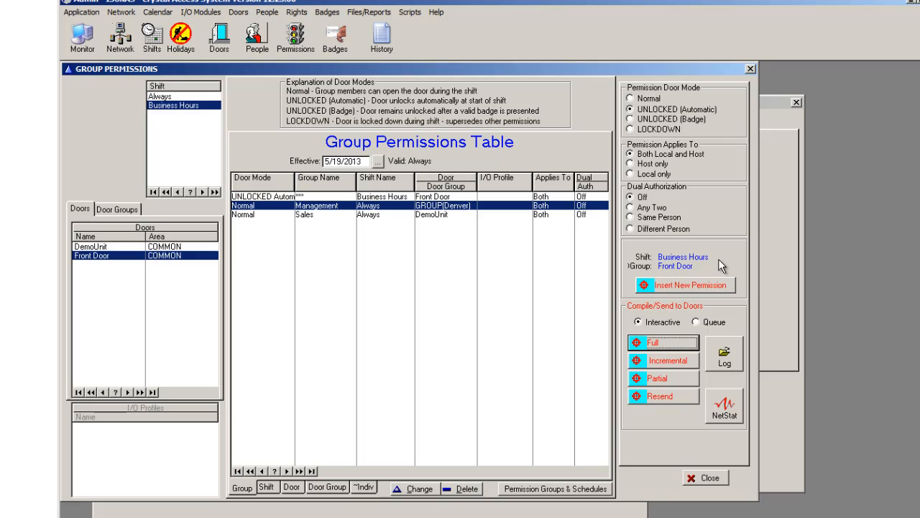
Step: Compile and send the full permissions to the door controllers, then close the transmission status and permissions windows
click(680, 343)
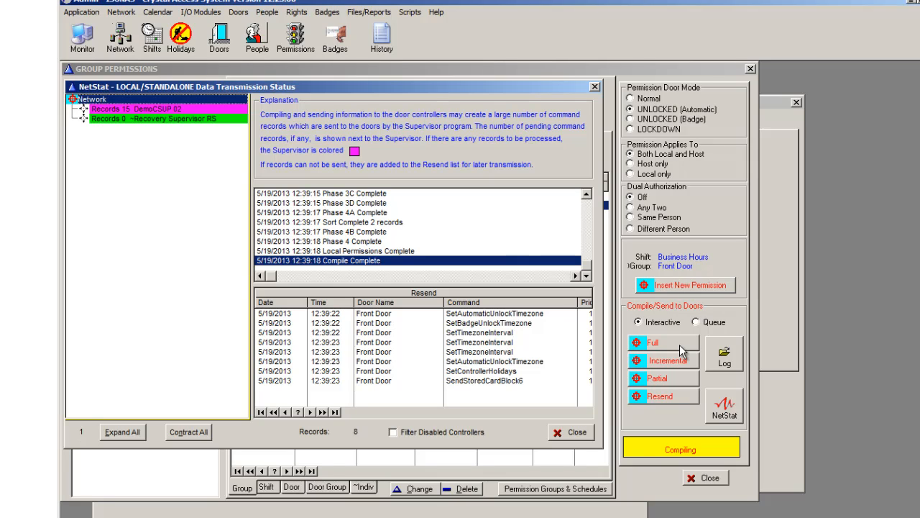
click(571, 432)
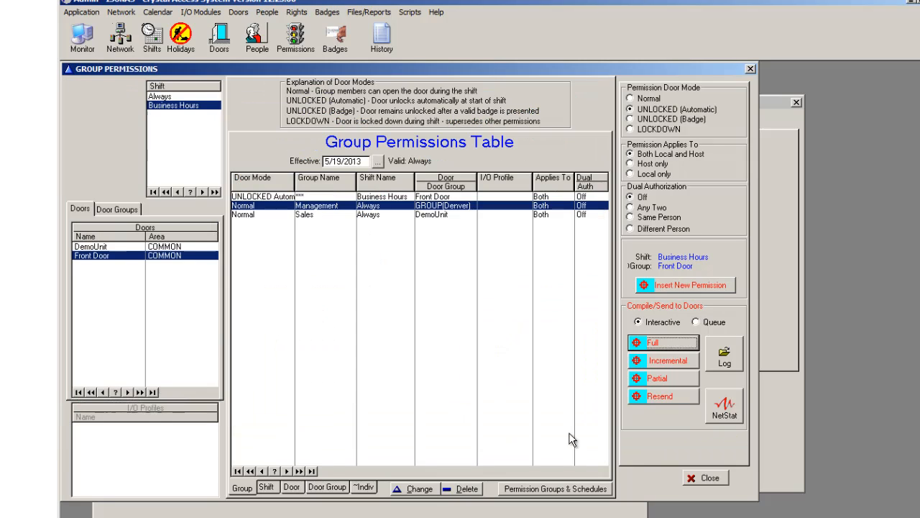
click(698, 481)
click(701, 480)
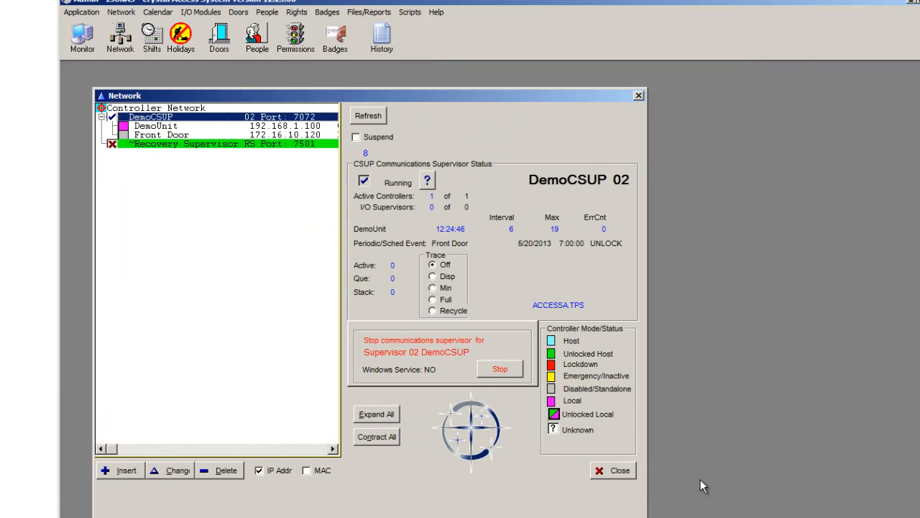